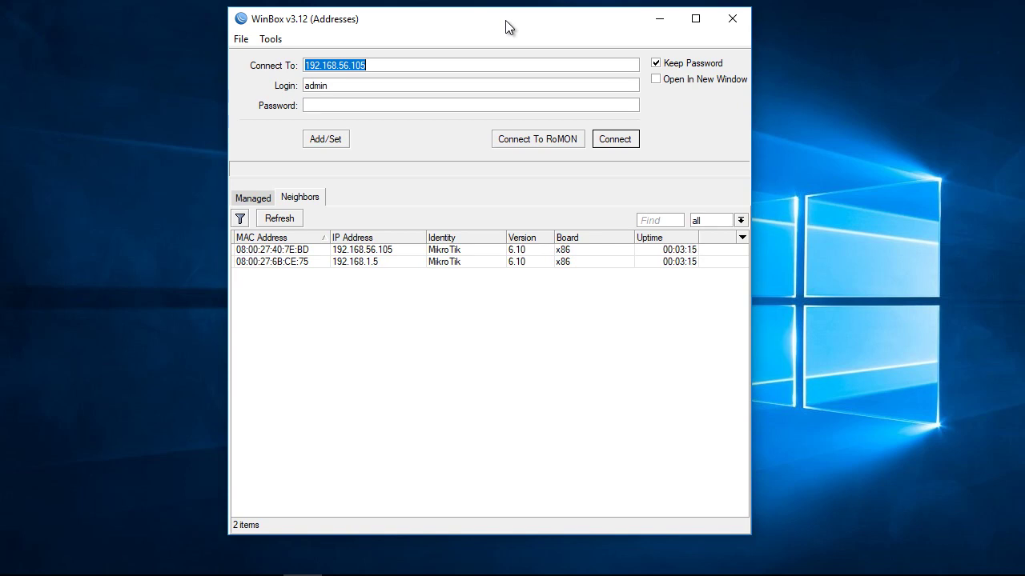
Step: Log in to the router at 192.168.56.105 as admin from the WinBox login screen
left_click(422, 68)
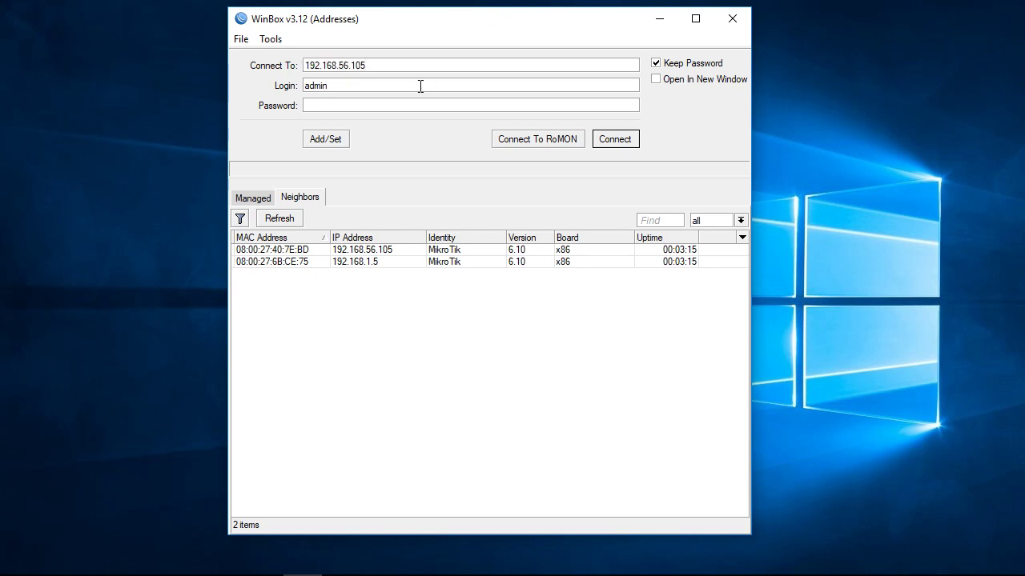
left_click(421, 105)
left_click(290, 219)
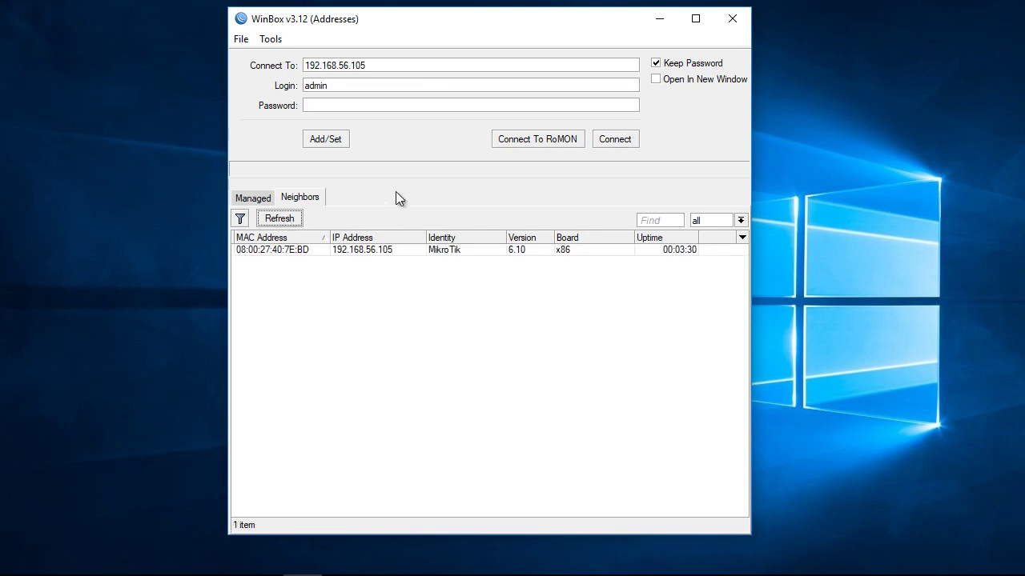
left_click(371, 251)
left_click(353, 86)
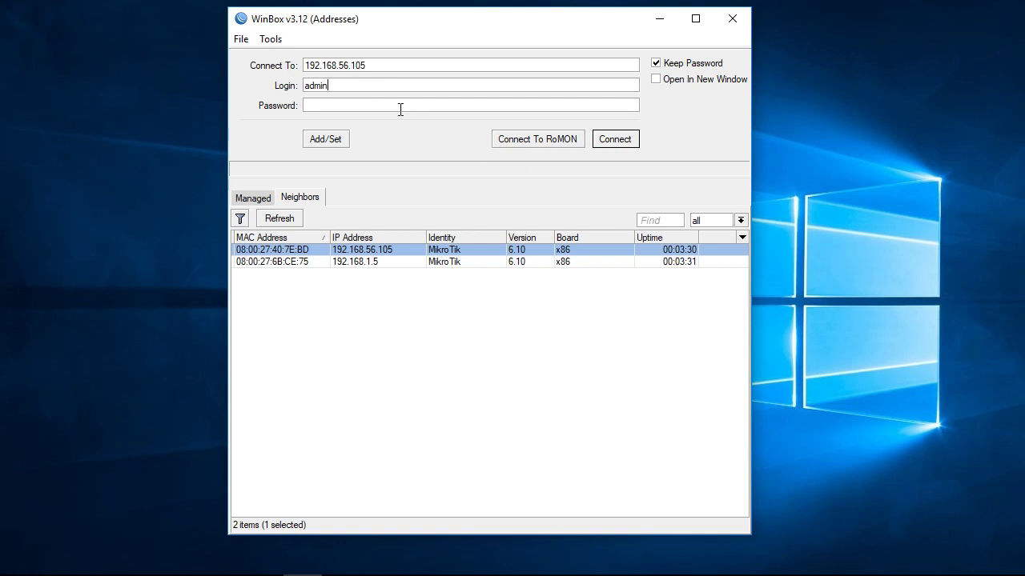
left_click_drag(357, 88, 286, 90)
left_click(336, 106)
left_click(614, 141)
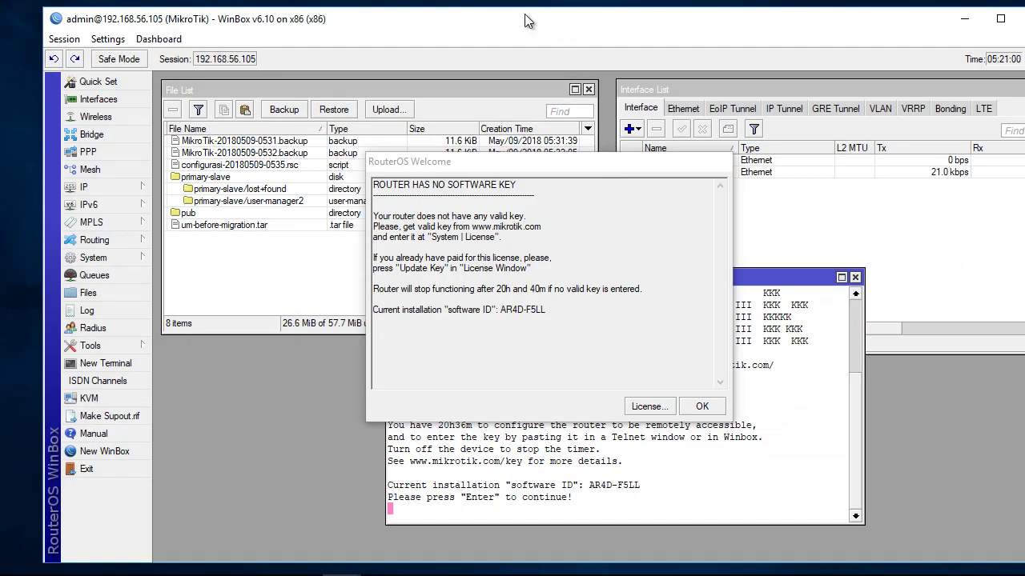
Step: Dismiss the missing software key notice, pass the terminal license message, close File List and arrange windows
left_click(702, 406)
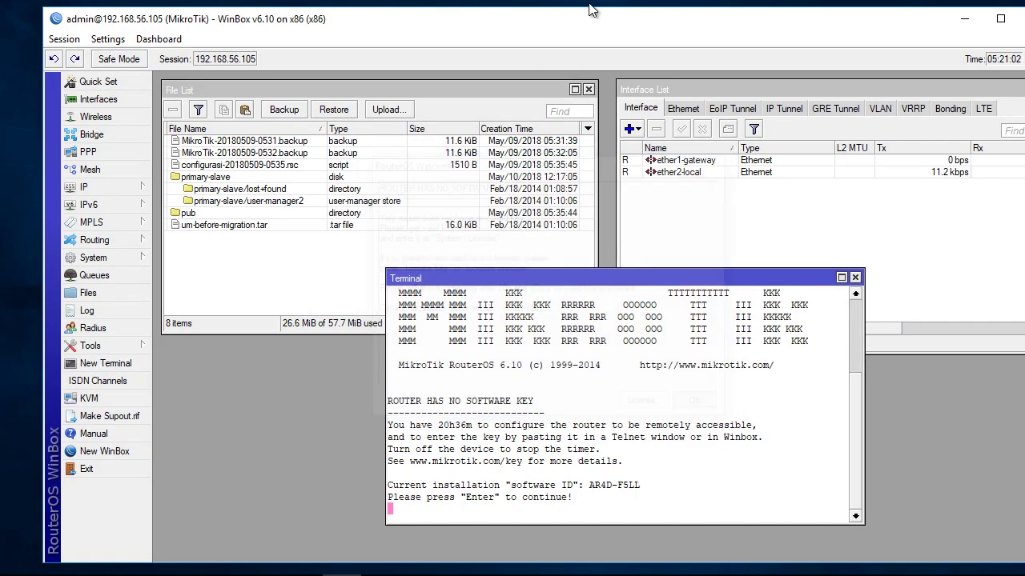
left_click_drag(582, 20, 546, 23)
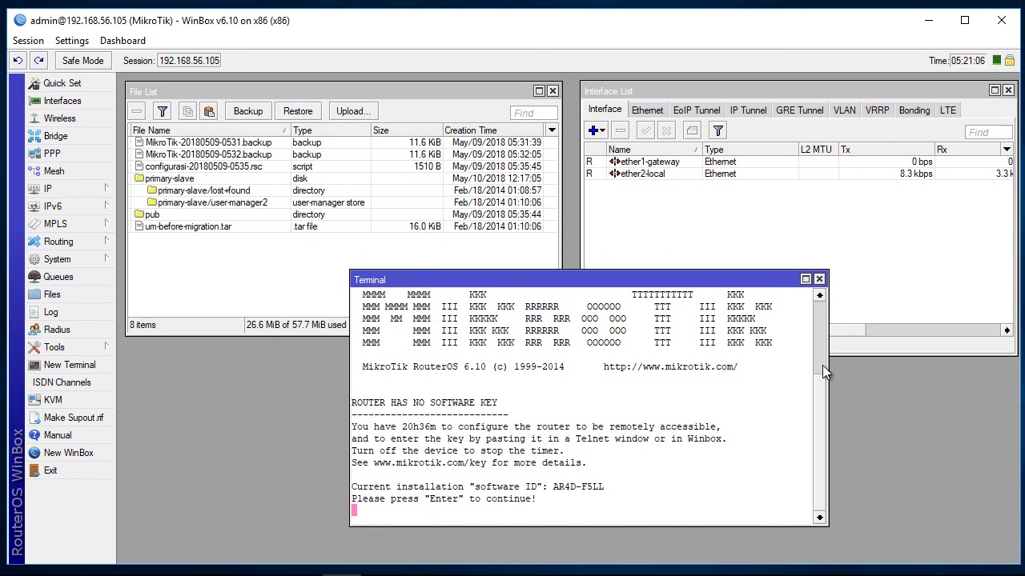
key("Return")
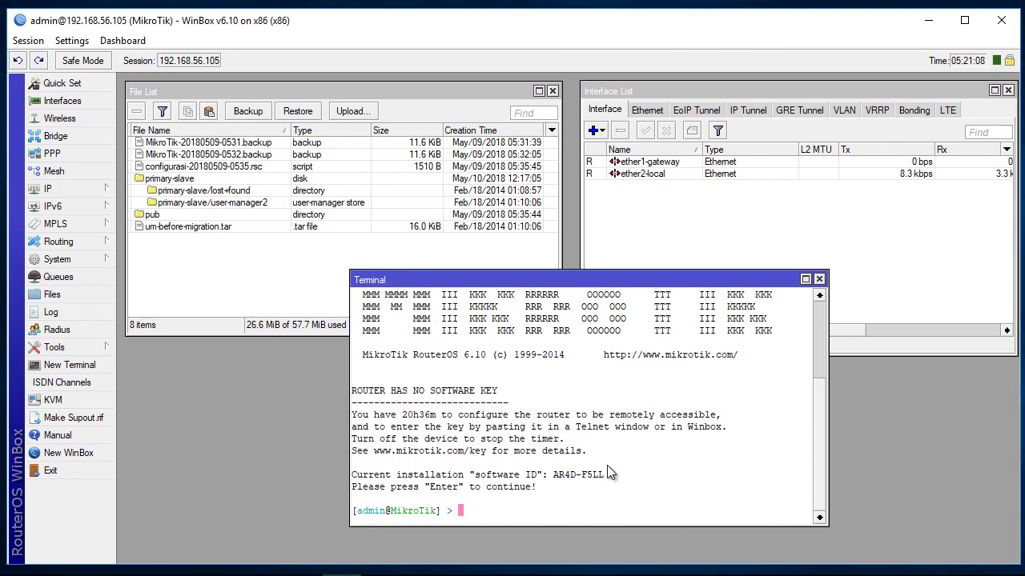
left_click(553, 91)
left_click_drag(755, 92, 328, 93)
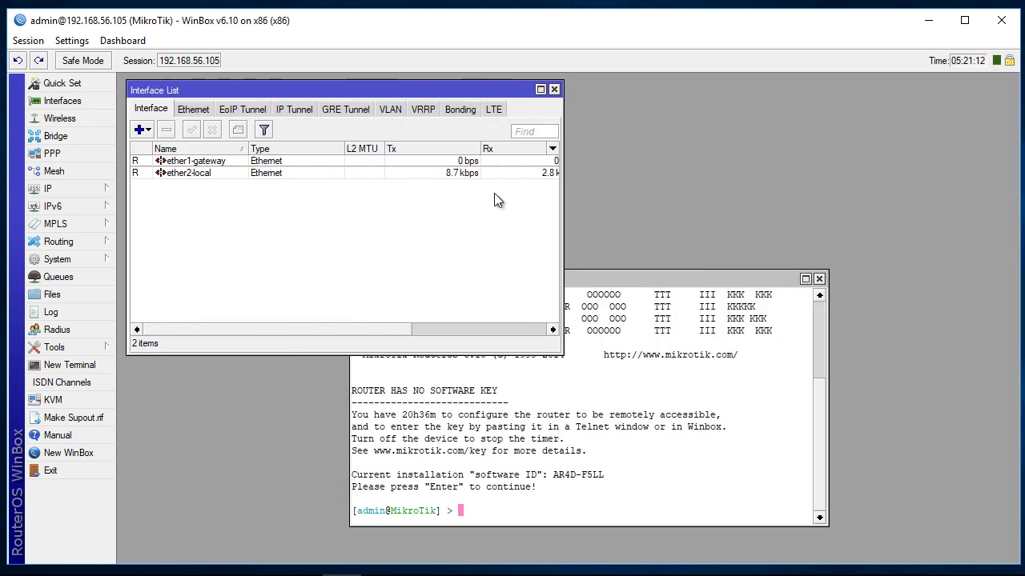
left_click_drag(694, 280, 872, 306)
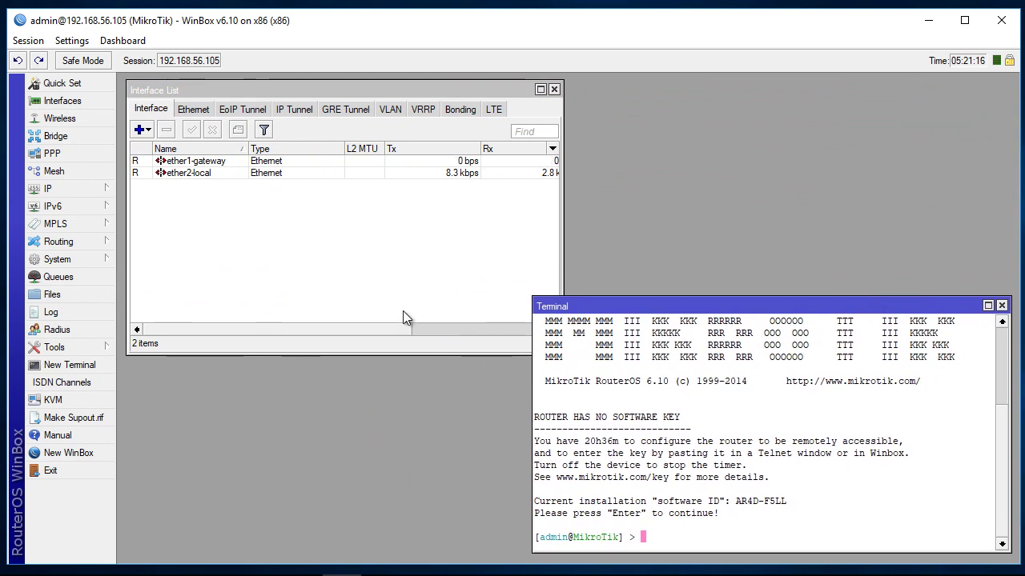
left_click(63, 266)
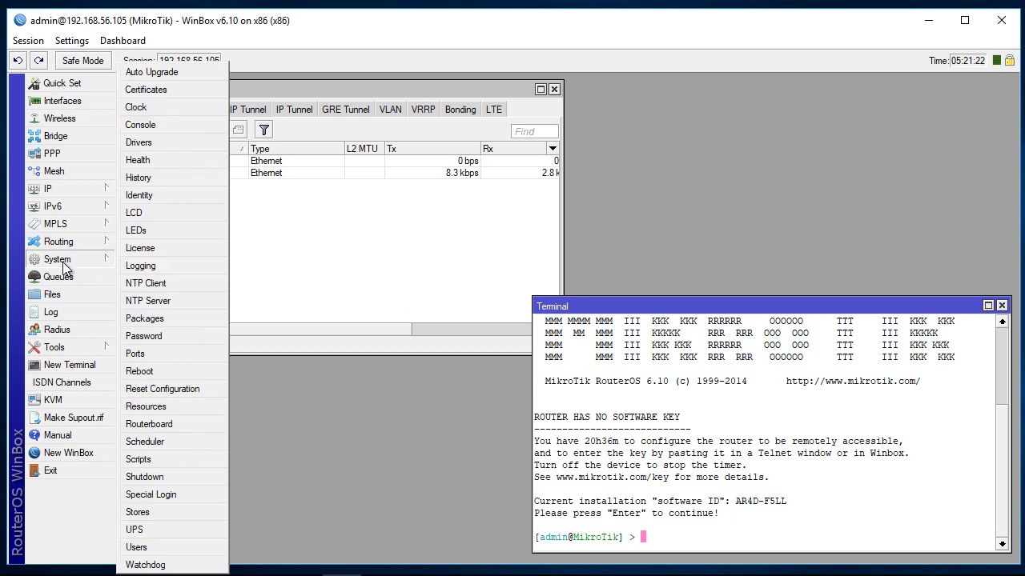
Step: Open System > Users and close the Interface List and Terminal windows
left_click(156, 551)
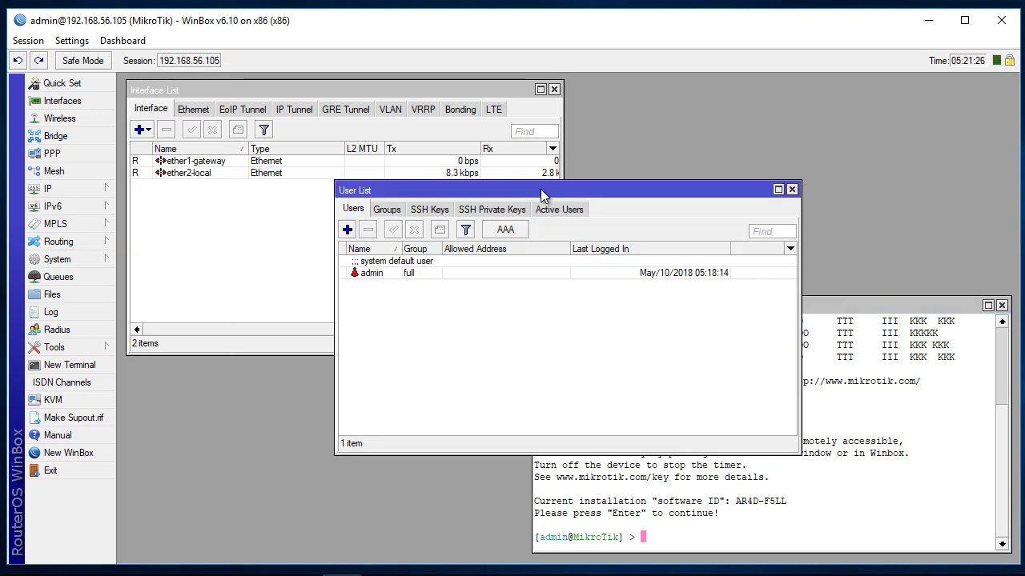
left_click_drag(541, 195, 443, 201)
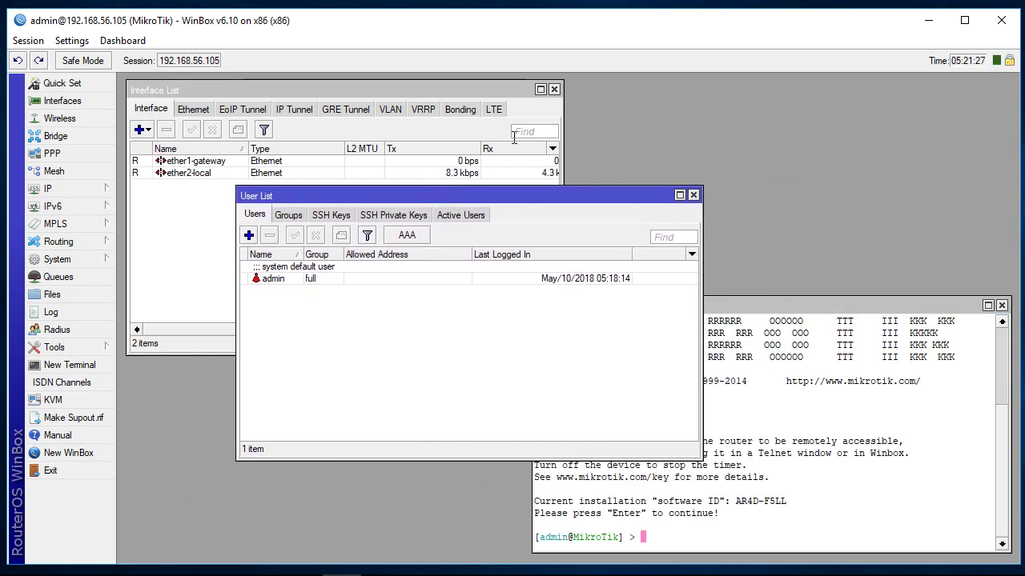
left_click(554, 90)
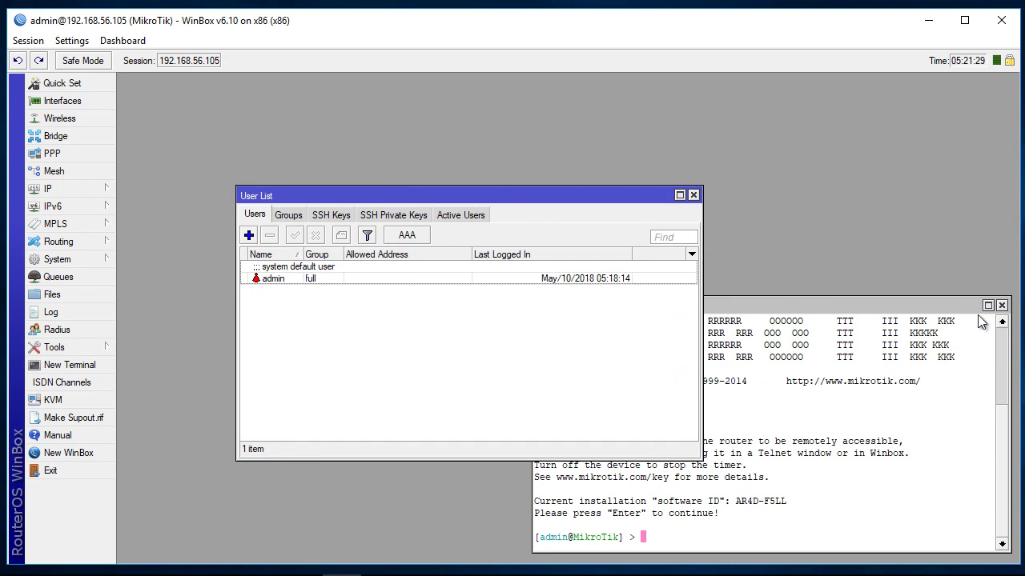
left_click(1002, 305)
left_click_drag(528, 195, 529, 158)
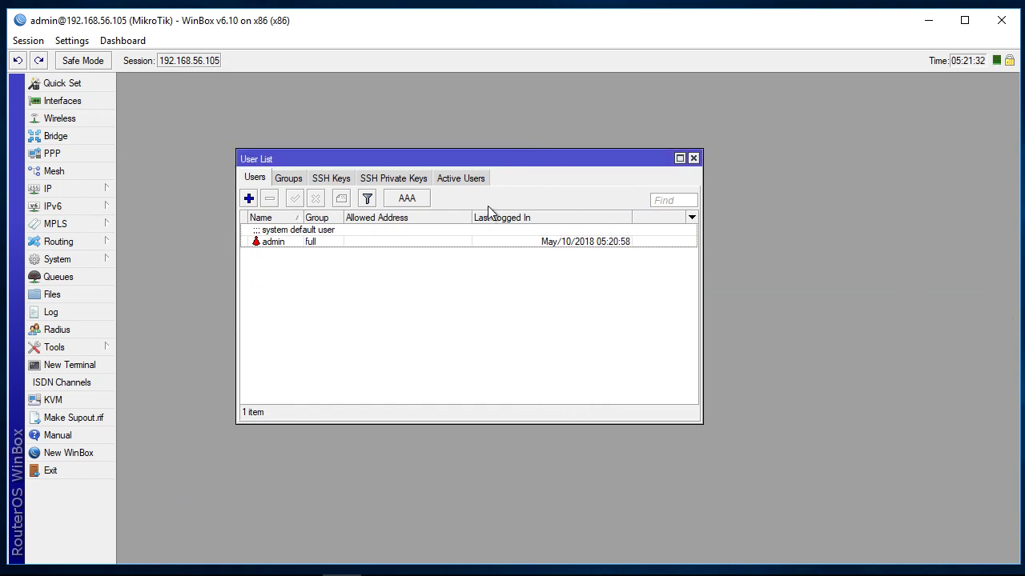
Step: On the Groups tab, widen the Policies column and inspect the full, read and write groups
left_click(293, 181)
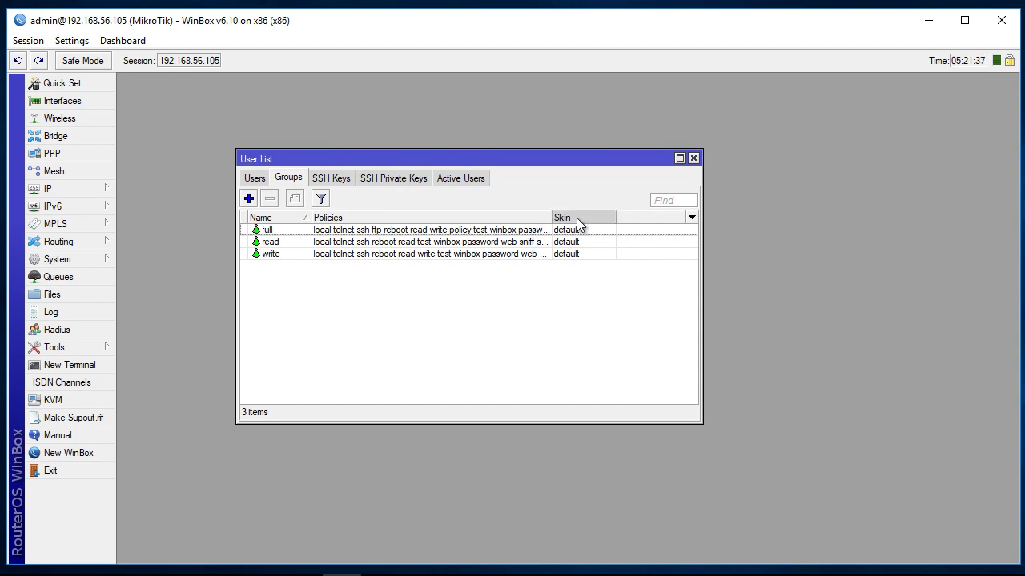
left_click_drag(551, 217, 651, 215)
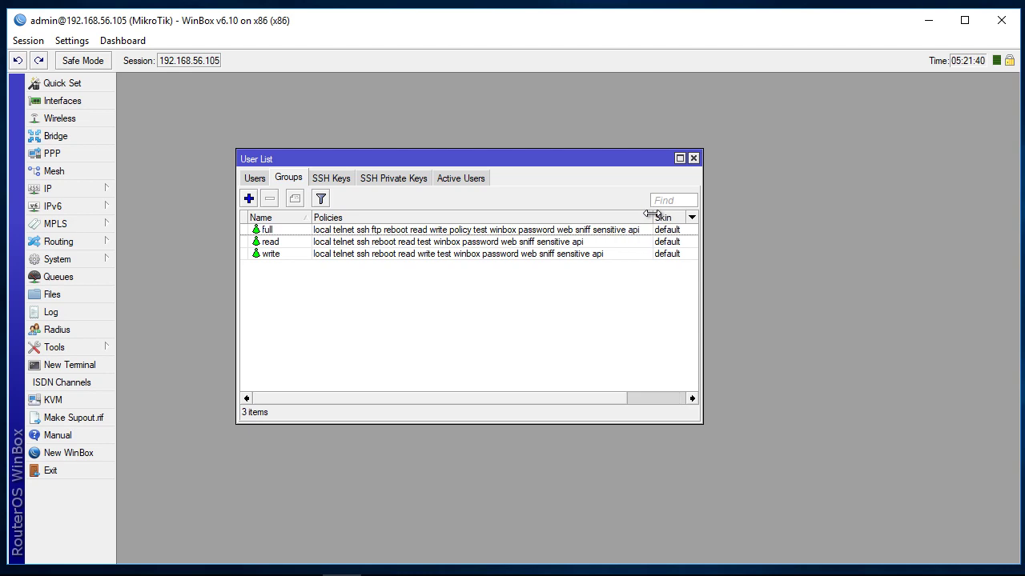
left_click(269, 231)
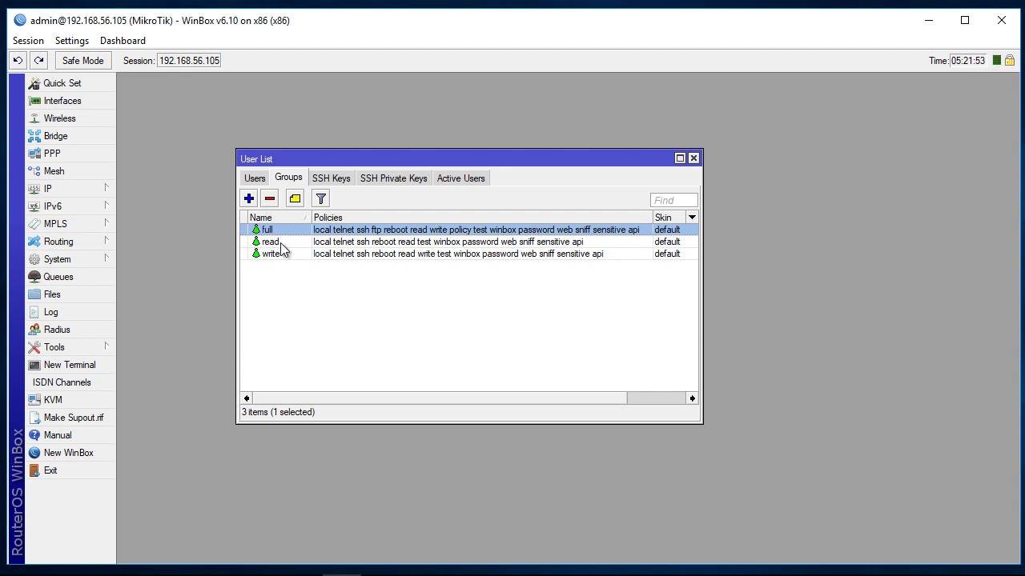
left_click(280, 242)
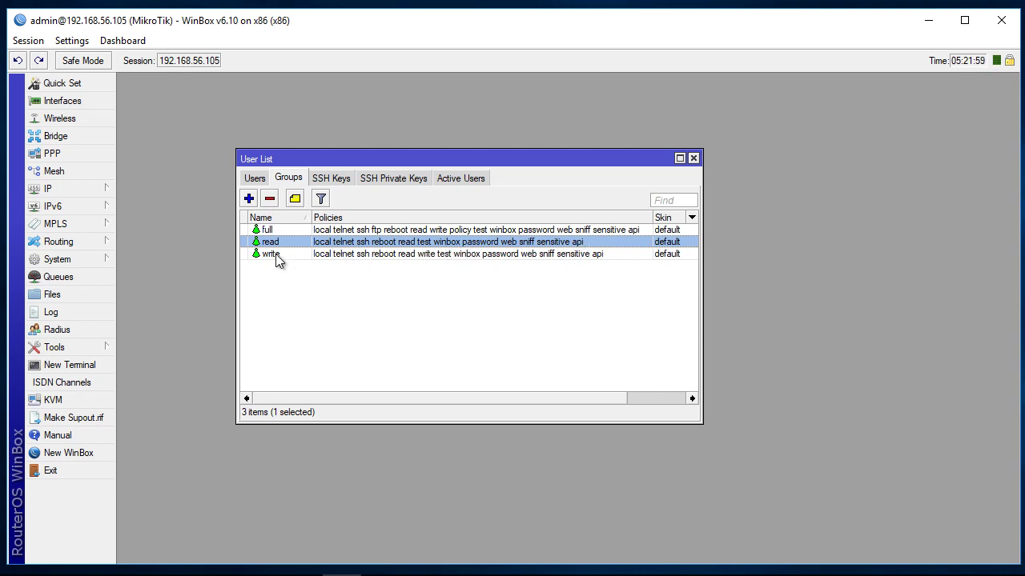
left_click(273, 254)
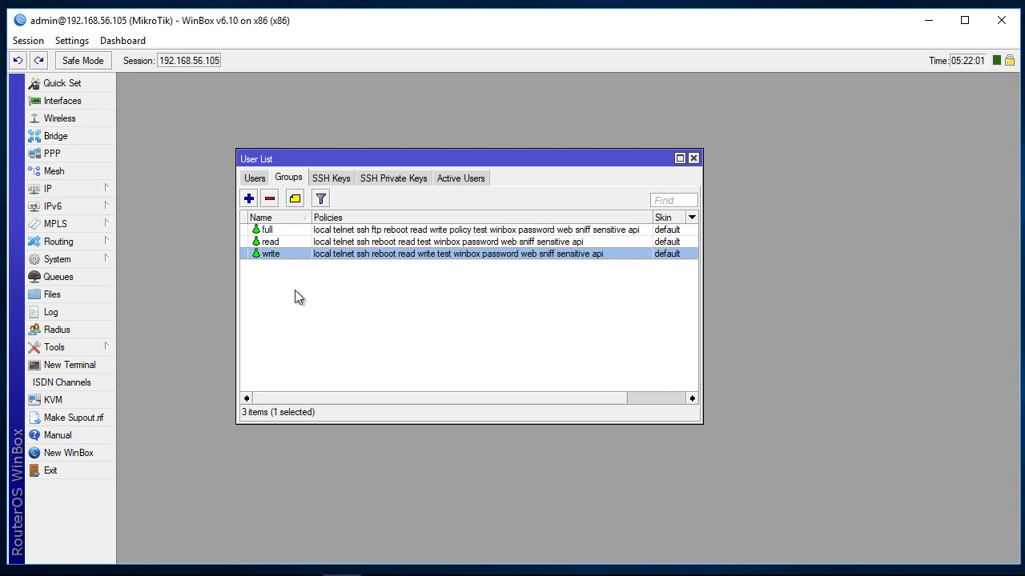
left_click(272, 231)
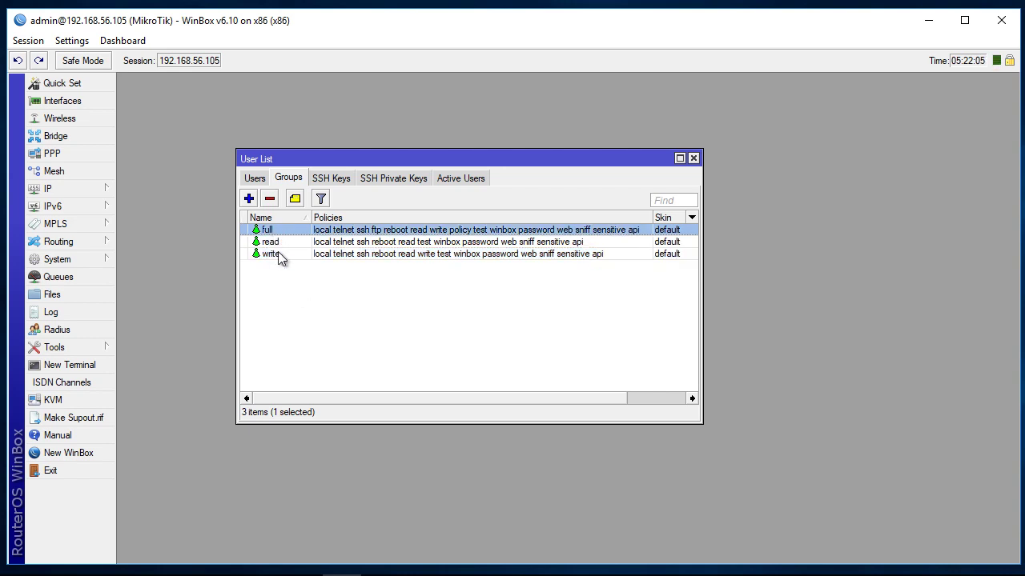
left_click(279, 255)
left_click(281, 243)
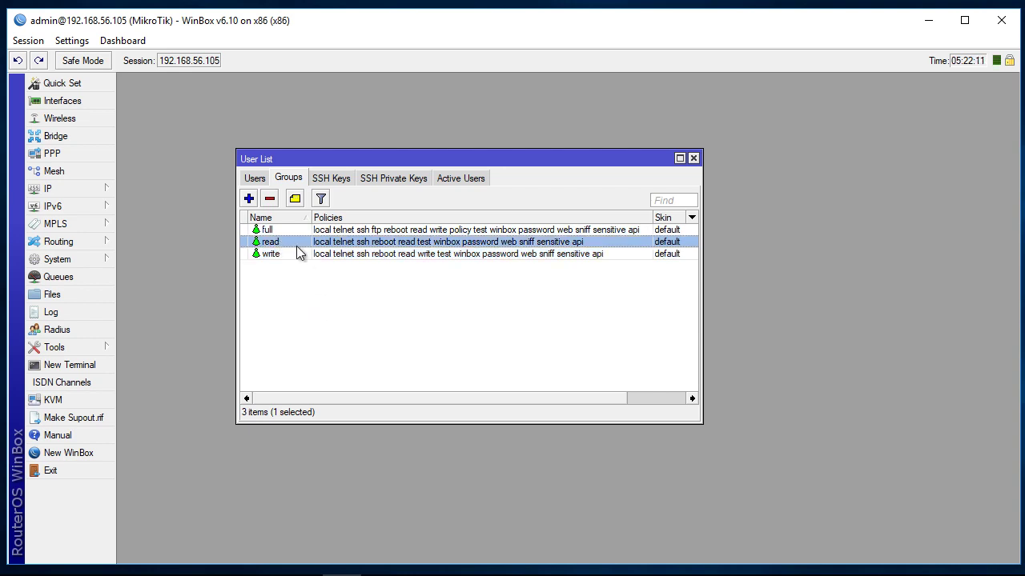
Step: Browse the SSH Keys, SSH Private Keys and Active Users tabs, selecting the admin session
left_click(327, 179)
left_click(376, 178)
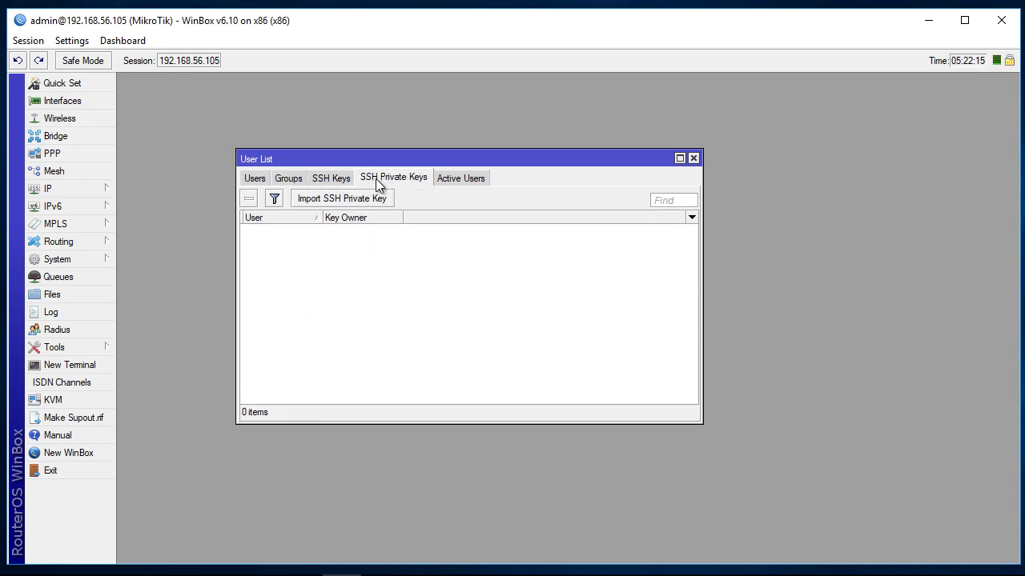
left_click(319, 183)
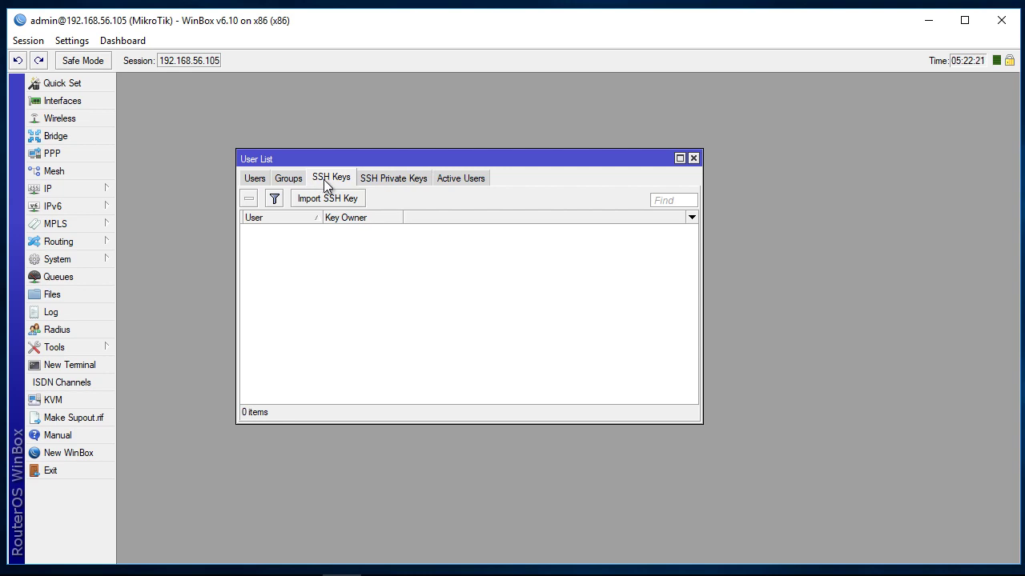
left_click(385, 180)
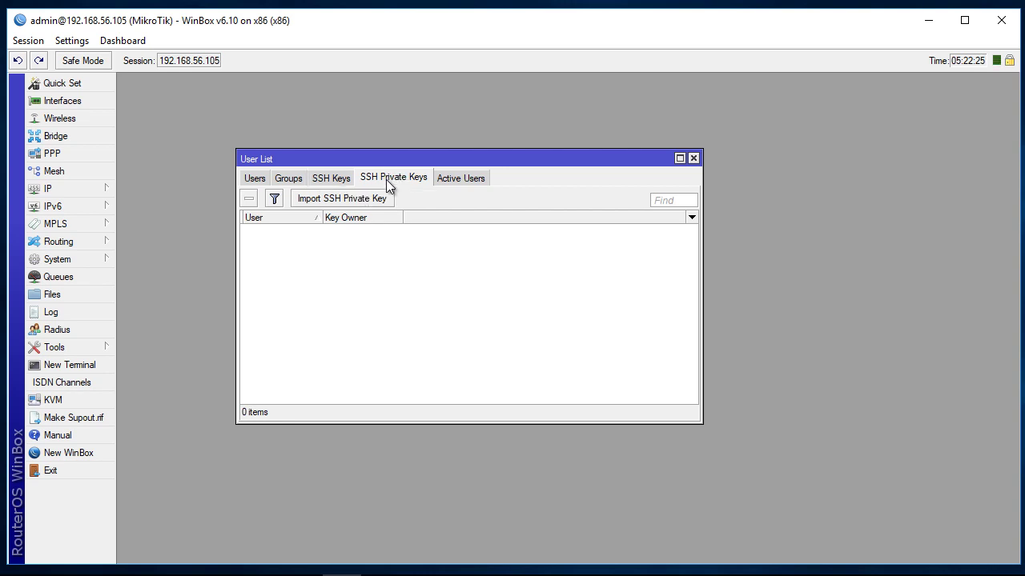
left_click(451, 179)
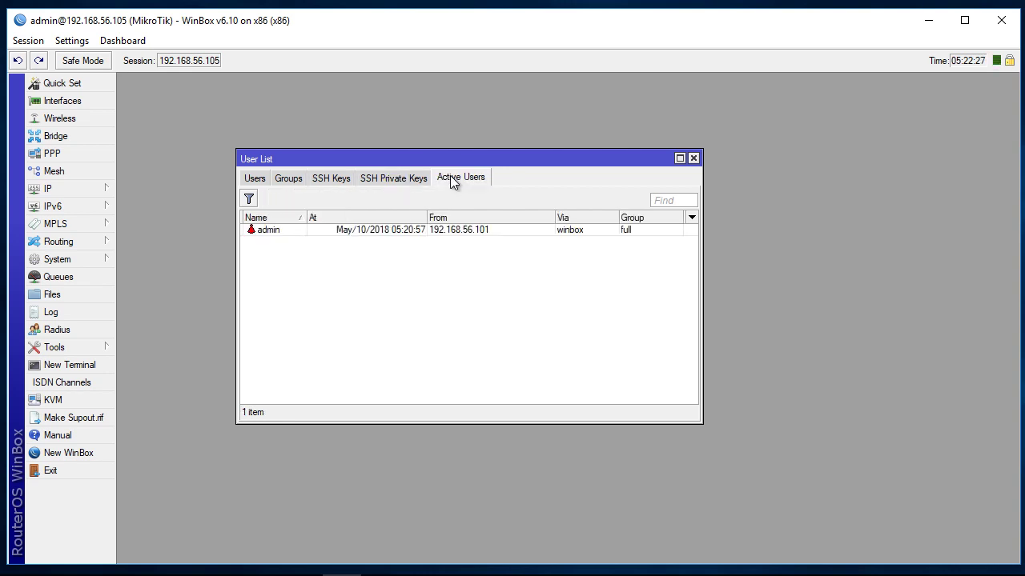
left_click(433, 229)
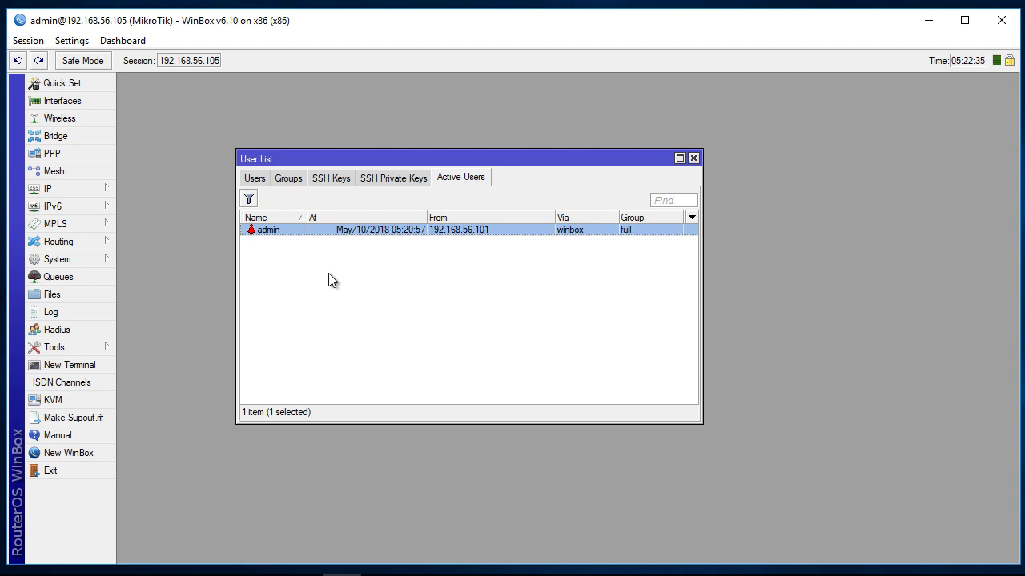
Step: Switch back through SSH Keys and Groups to the Users tab
left_click(317, 181)
left_click(282, 181)
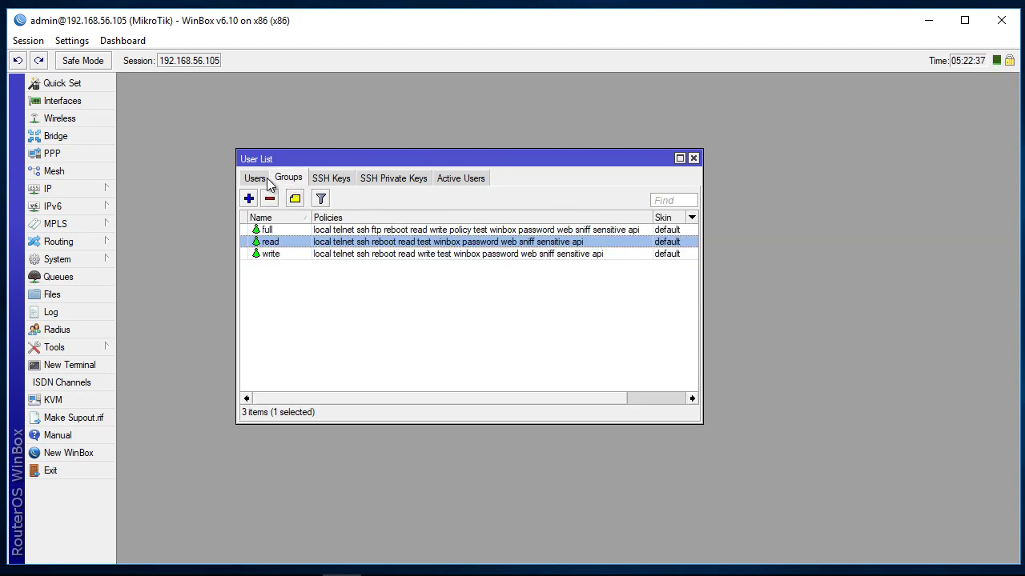
left_click(261, 181)
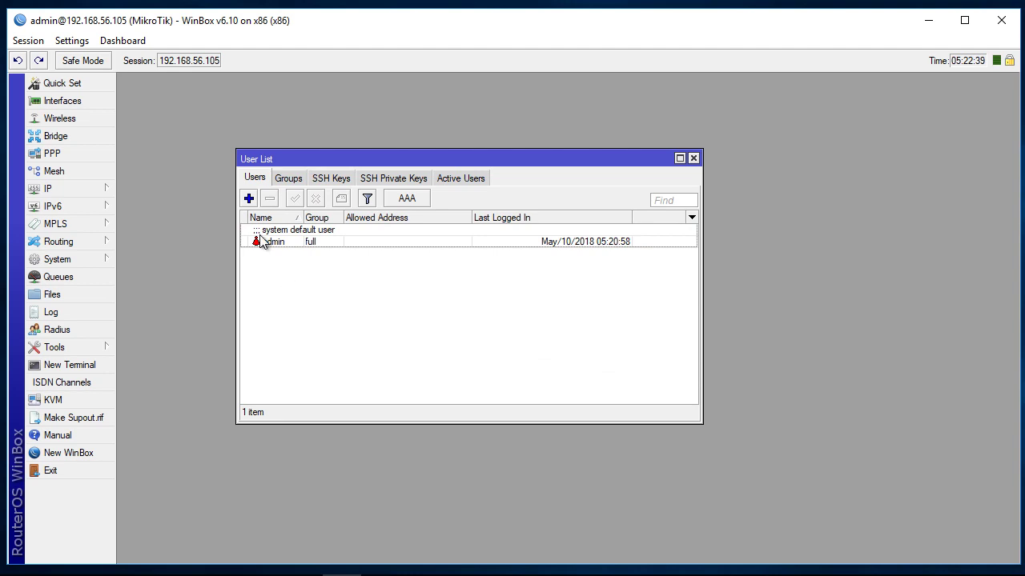
Step: Add a new user named 'operator' in the write group, filling the default allowed address
left_click(249, 199)
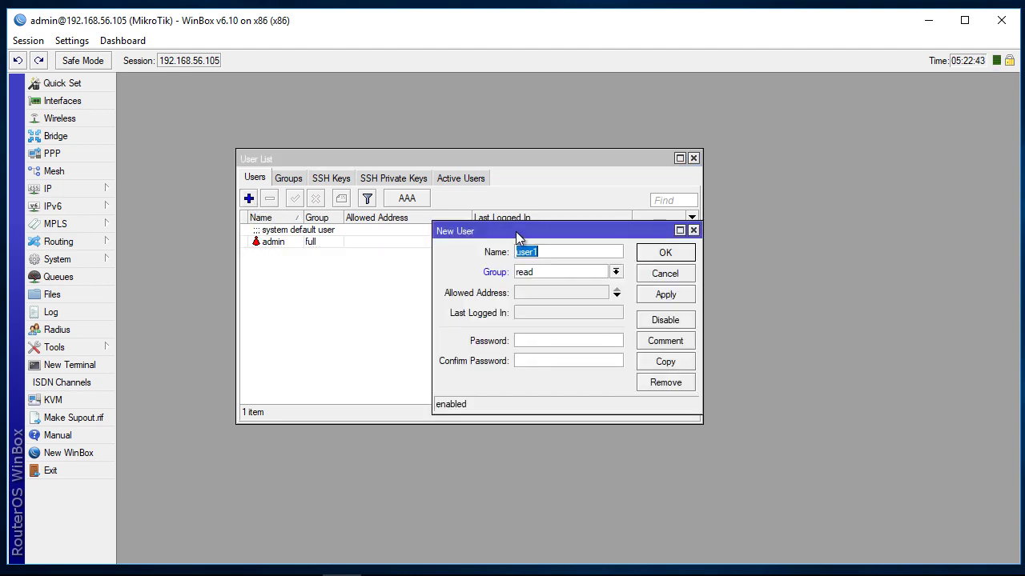
left_click_drag(520, 231, 448, 233)
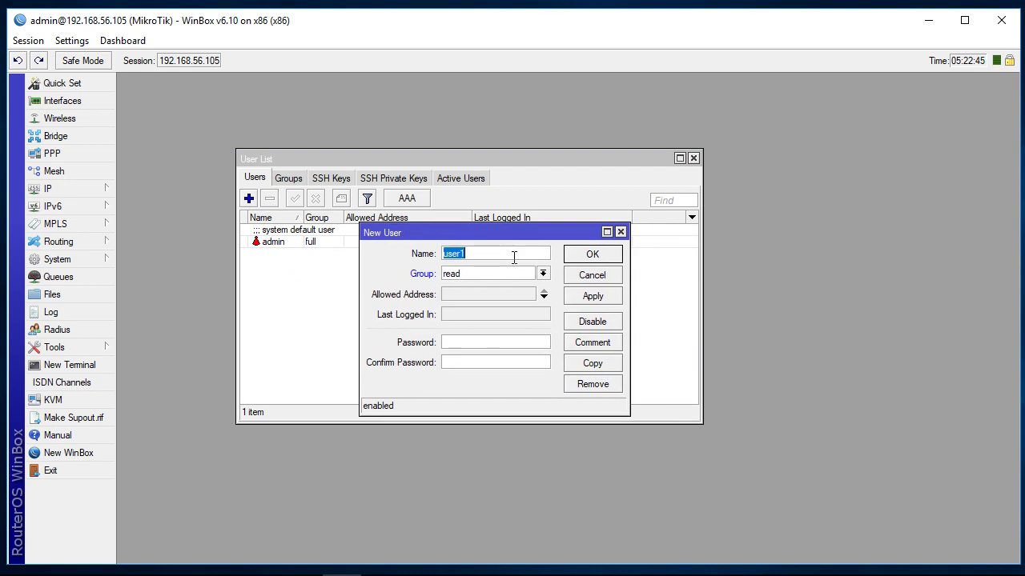
type("operator")
left_click(544, 274)
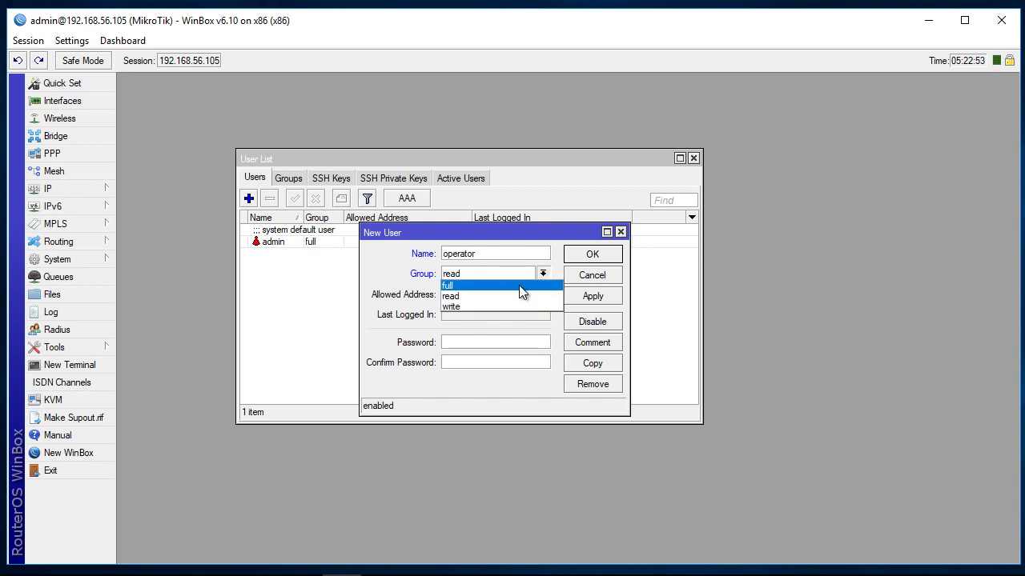
left_click(518, 309)
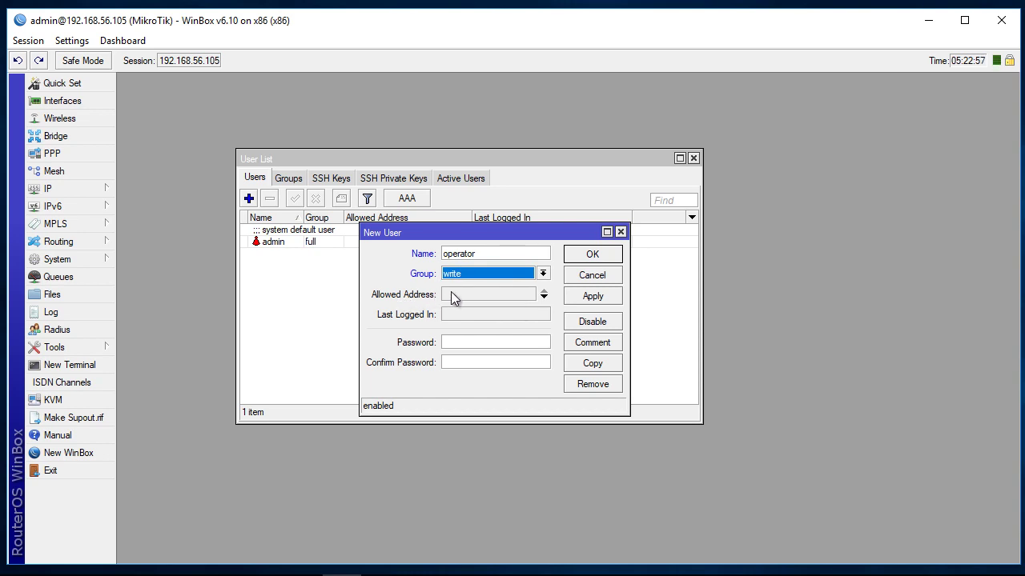
left_click(450, 294)
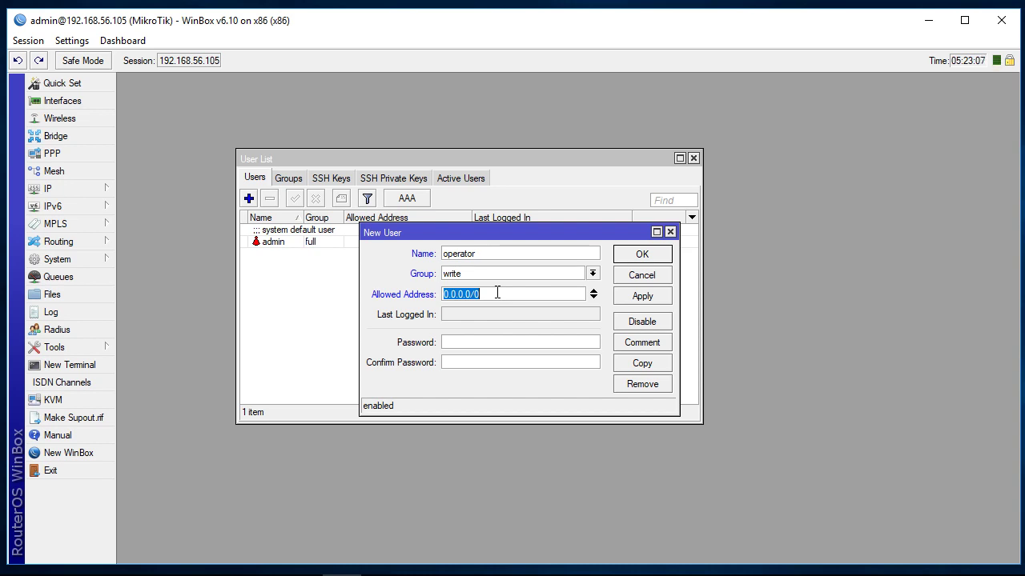
Step: Check ether2-local in Interfaces and its 192.168.56.105/24 address in IP > Addresses
left_click(89, 103)
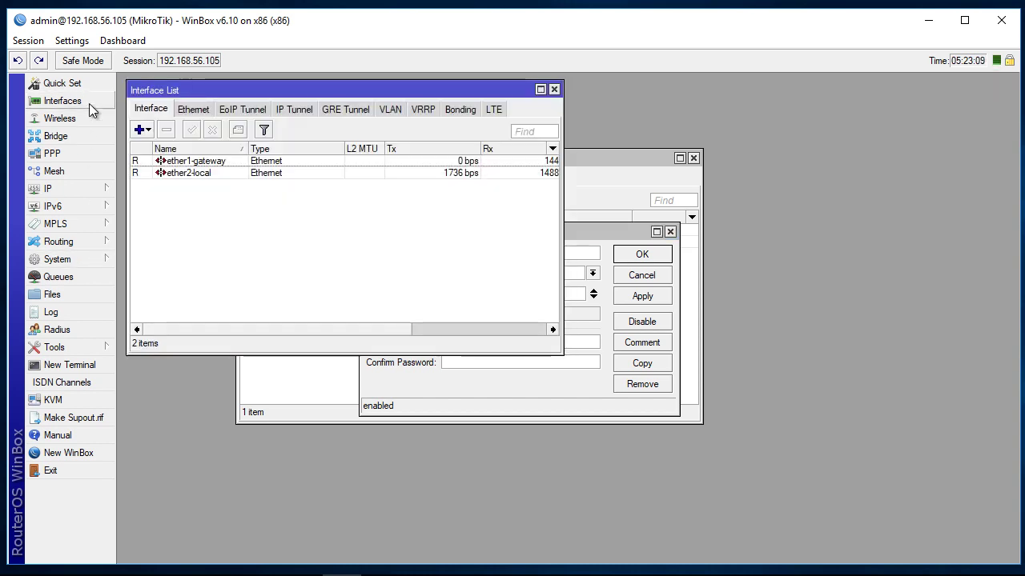
left_click(194, 173)
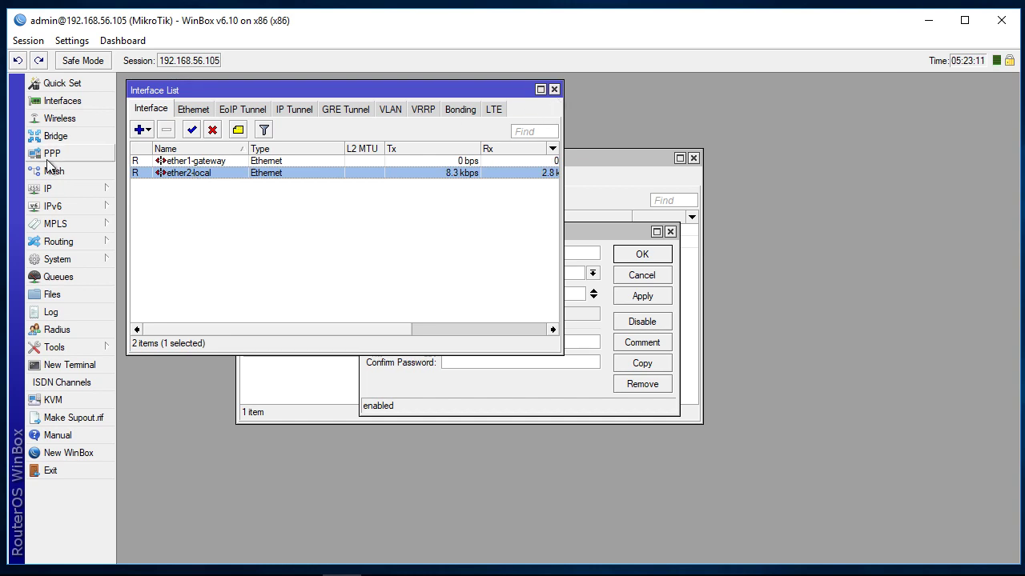
left_click(69, 189)
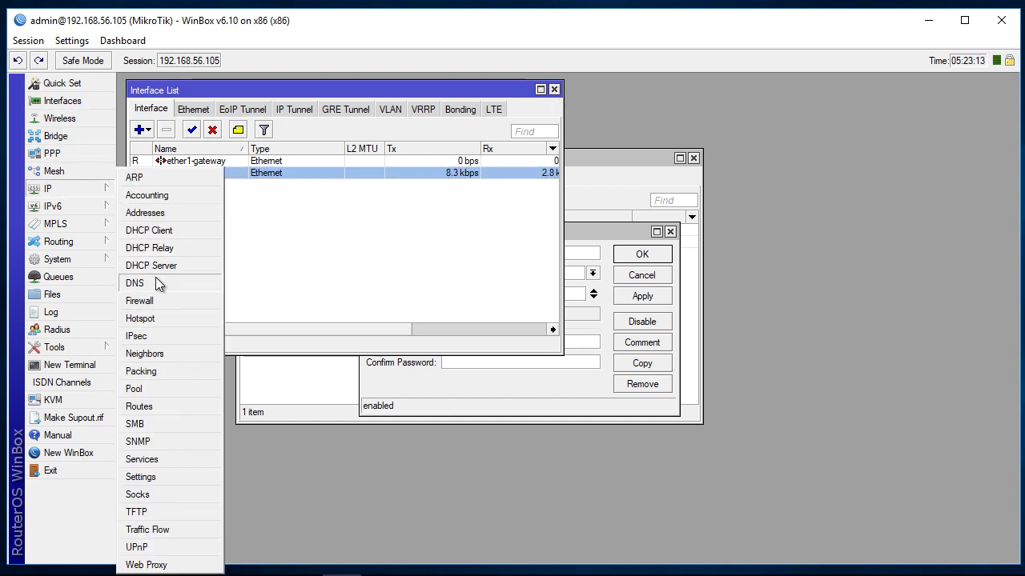
left_click(156, 213)
left_click_drag(326, 152, 806, 145)
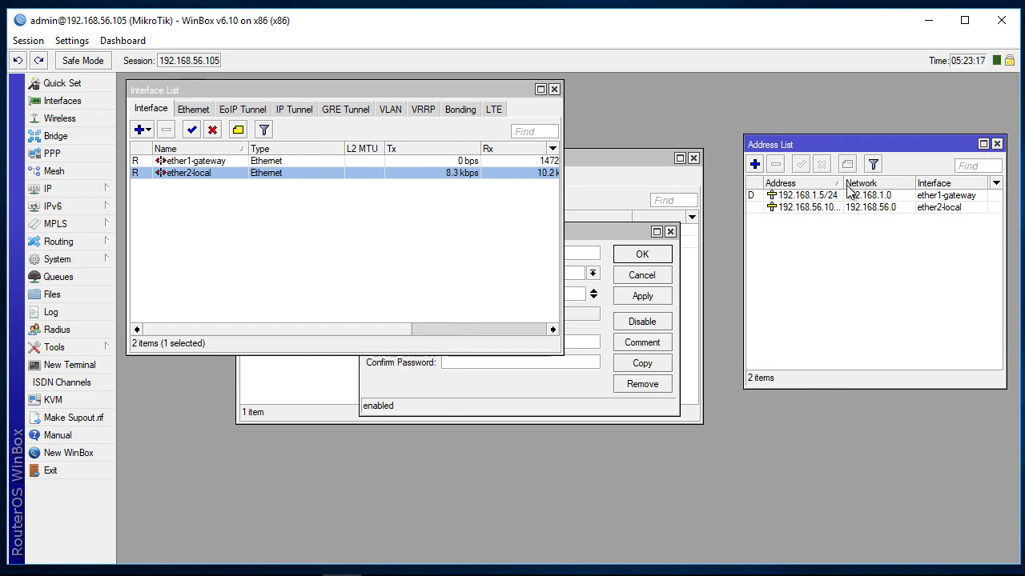
left_click_drag(846, 187, 870, 186)
left_click(849, 209)
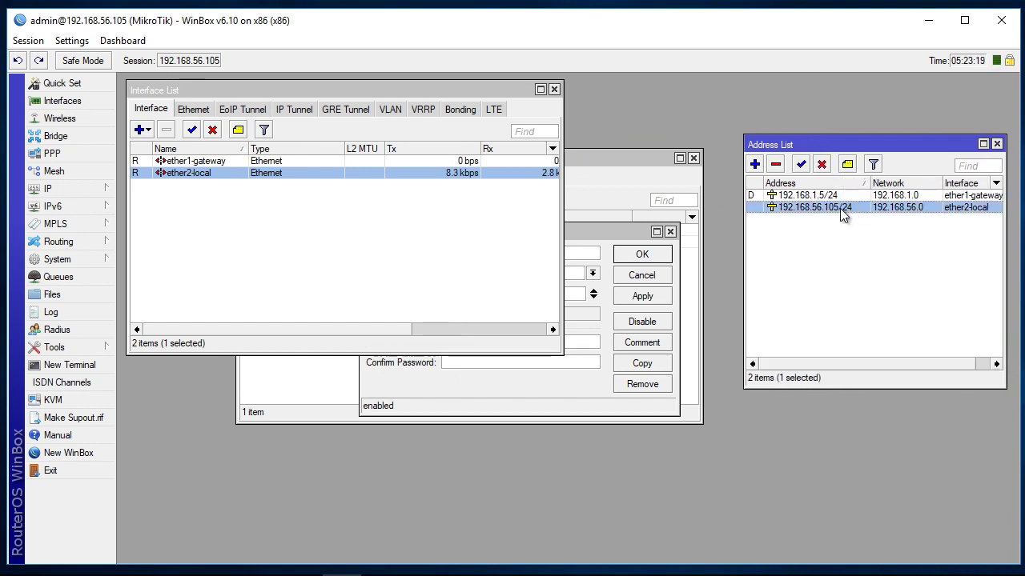
Step: Set the new operator user's Allowed Address to 192.168.56.0/24
left_click(619, 163)
left_click_drag(484, 159, 485, 288)
left_click(576, 237)
left_click_drag(575, 235, 559, 301)
left_click_drag(465, 364, 383, 364)
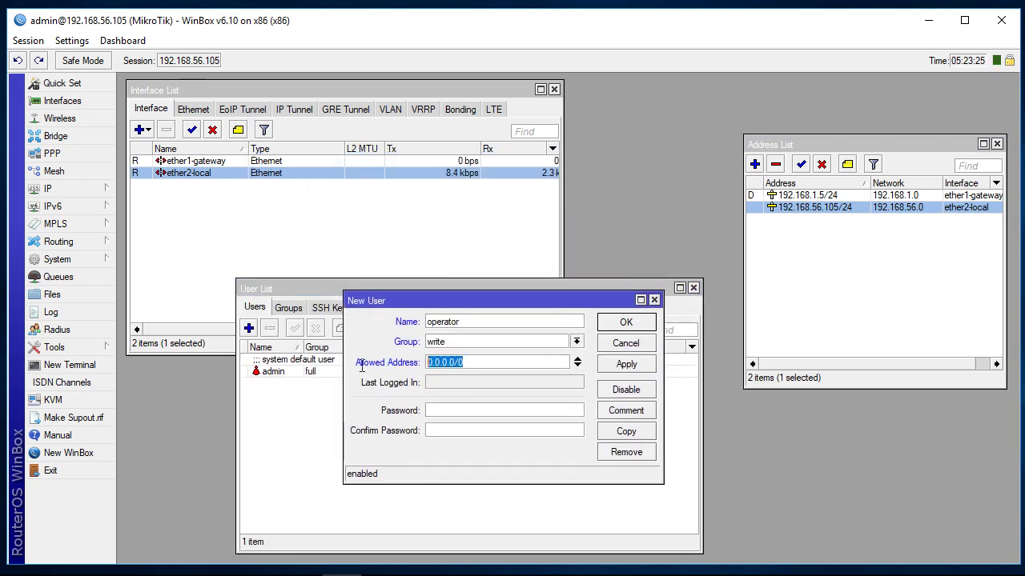
type("192.168.5")
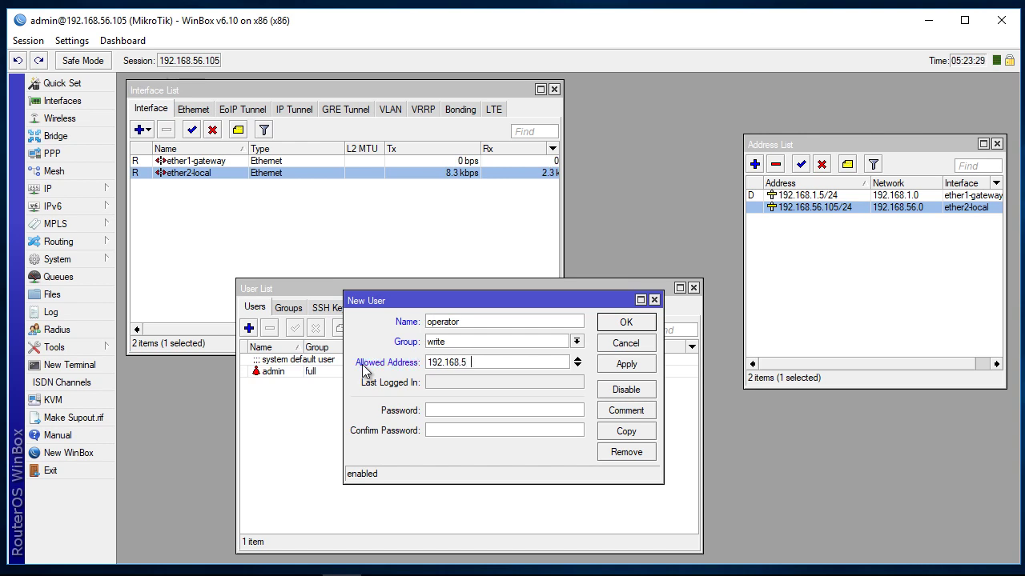
type("6.0/24")
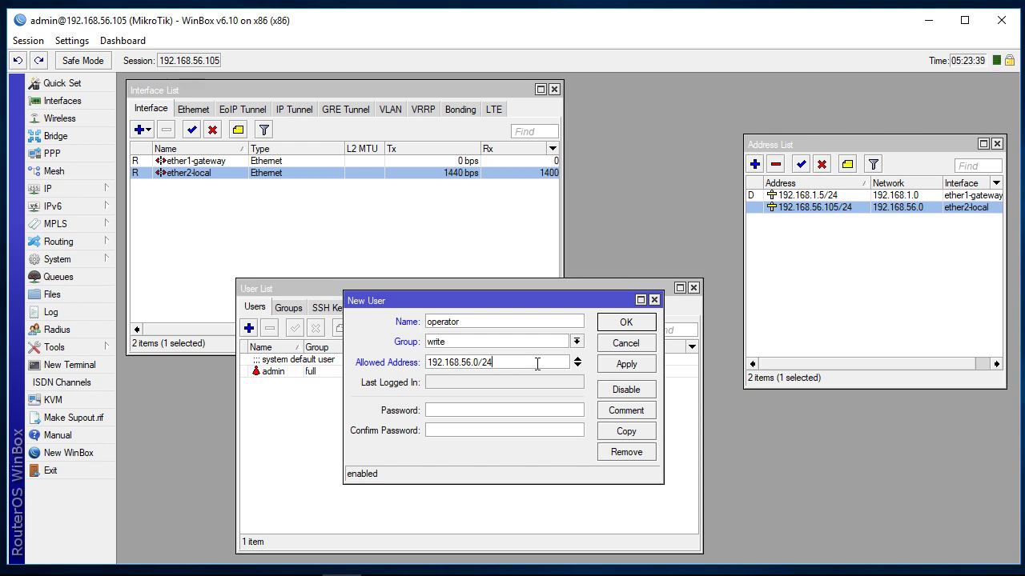
Step: Enter and confirm the operator's password, then apply the new user
left_click(442, 411)
type("********")
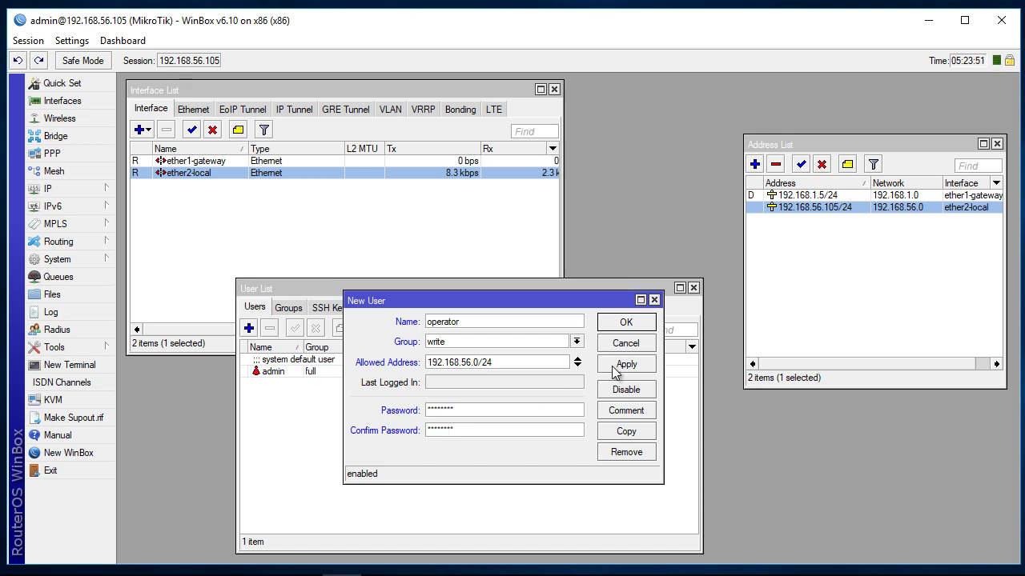
left_click(611, 367)
Step: Confirm the operator user with OK and compare the admin and operator rows in the list
left_click(625, 325)
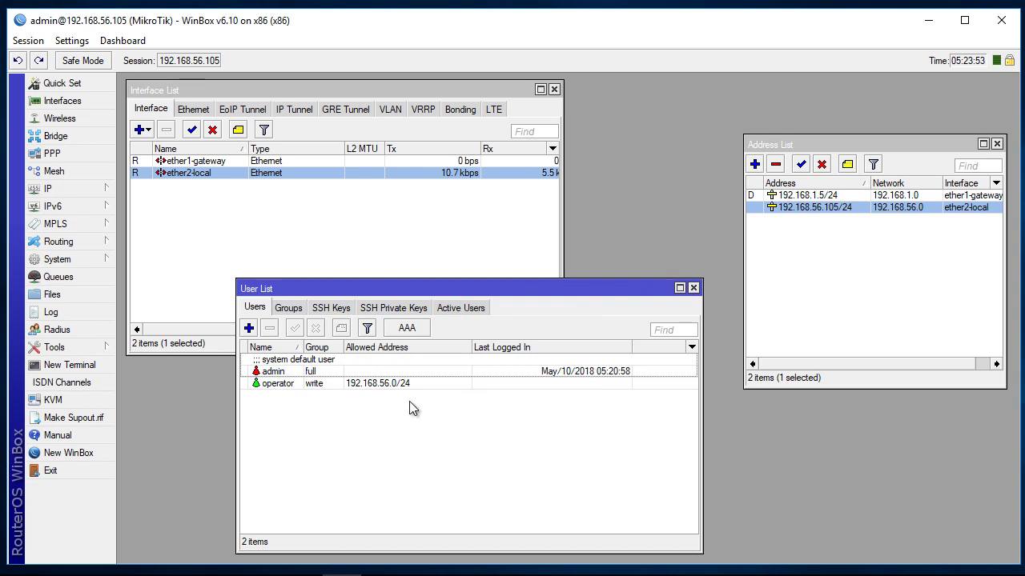
left_click(319, 384)
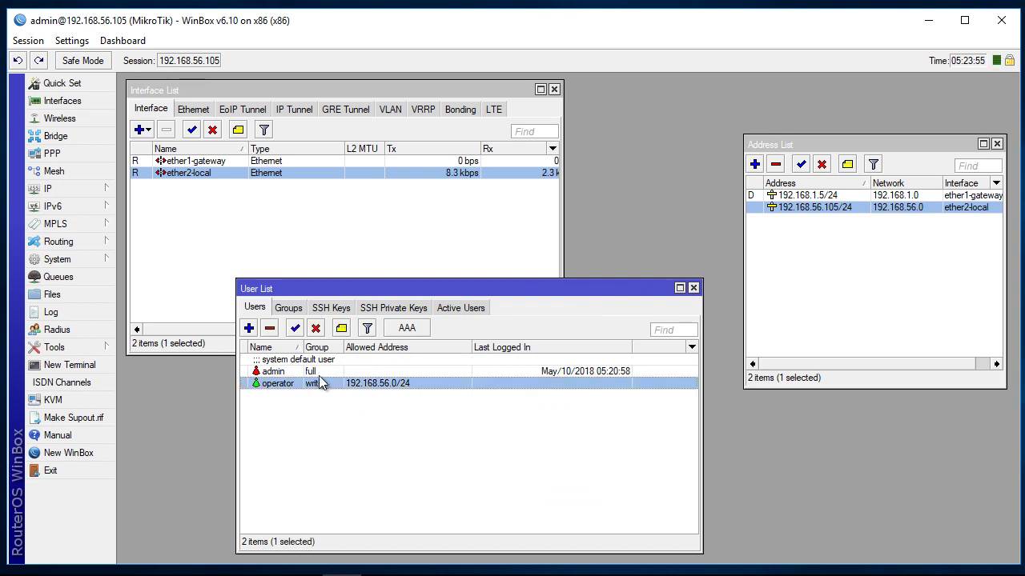
left_click(285, 373)
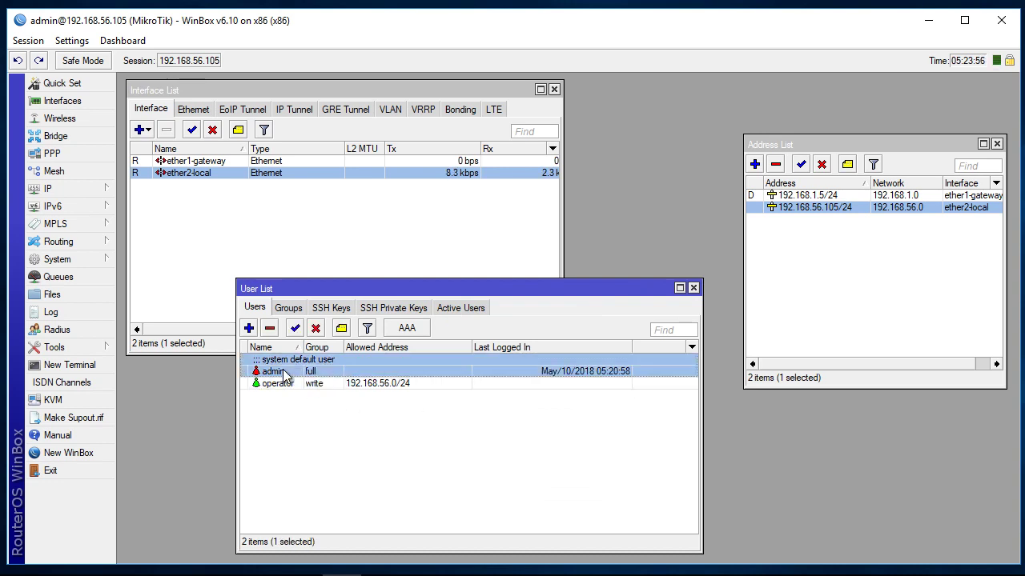
left_click(382, 382)
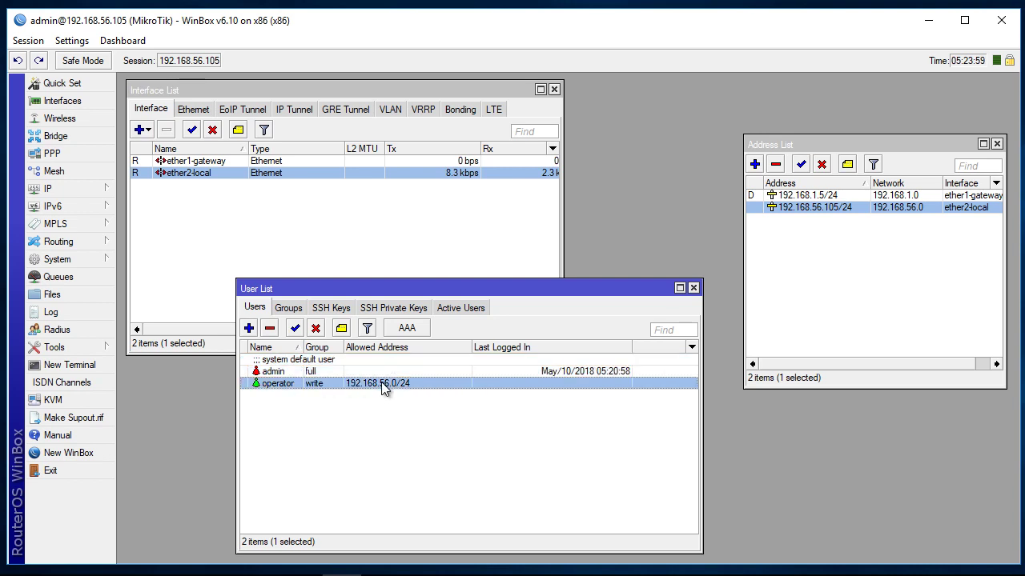
left_click(380, 373)
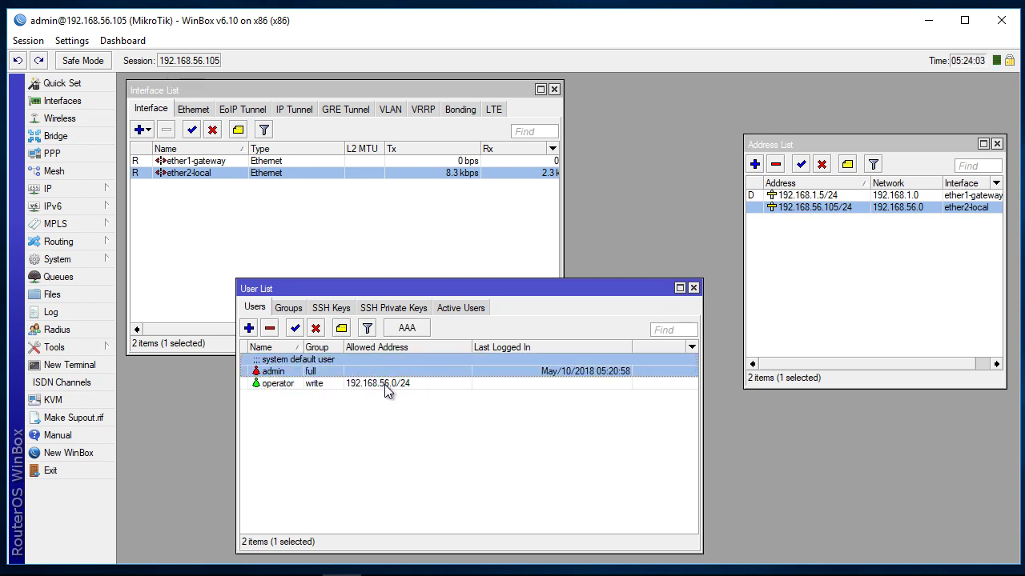
left_click(384, 384)
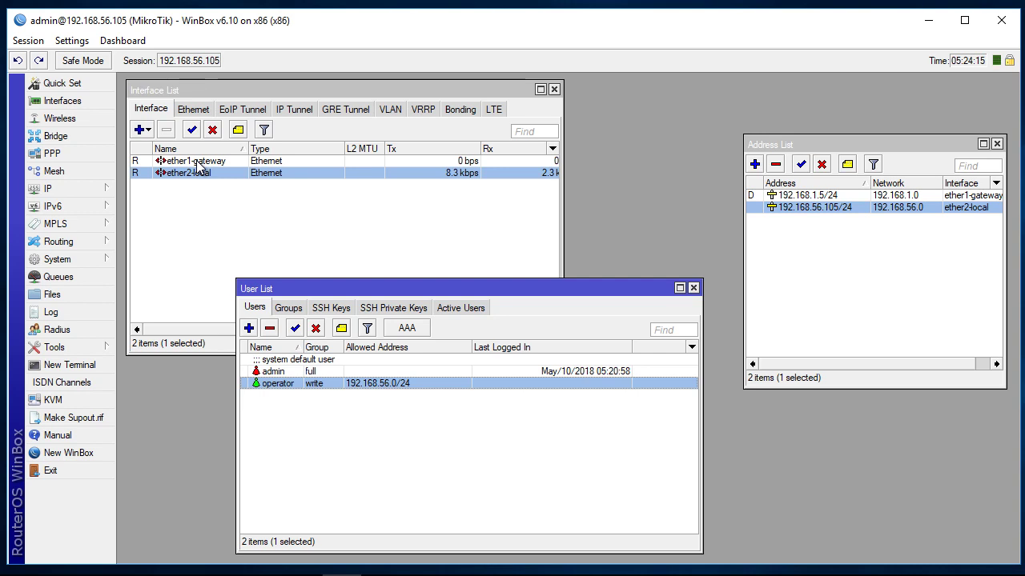
left_click_drag(456, 289, 456, 260)
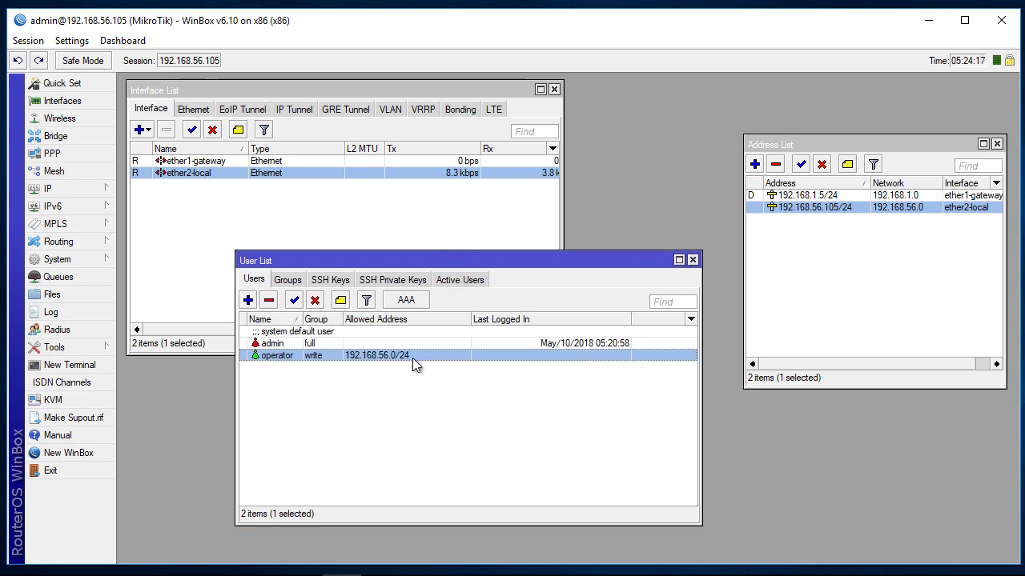
Step: Open the operator user's properties and close them without changes
double_click(290, 356)
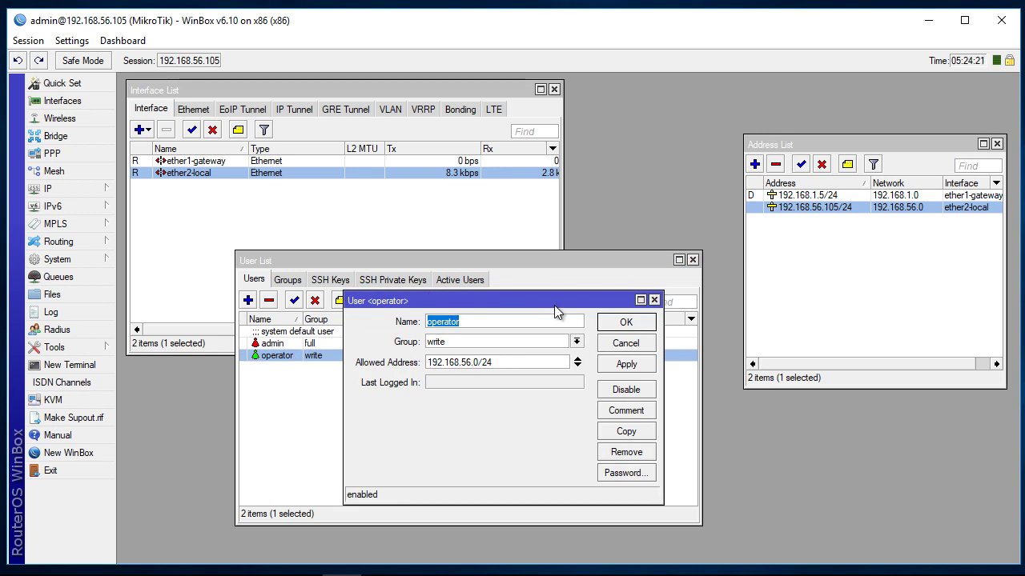
left_click_drag(554, 306, 558, 269)
left_click(464, 285)
left_click(630, 313)
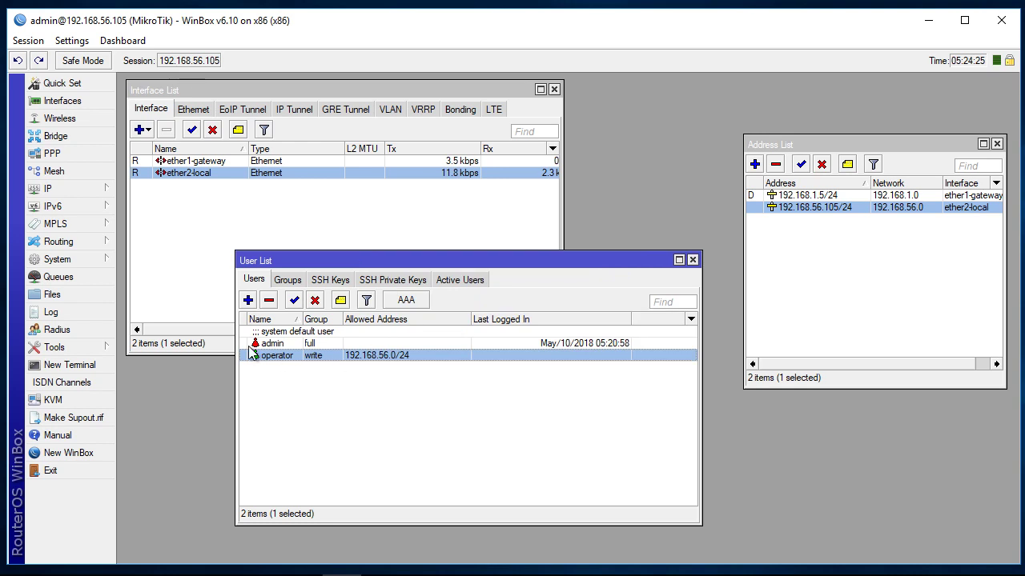
Step: Disable then re-enable the operator user, and reopen its properties
left_click(315, 302)
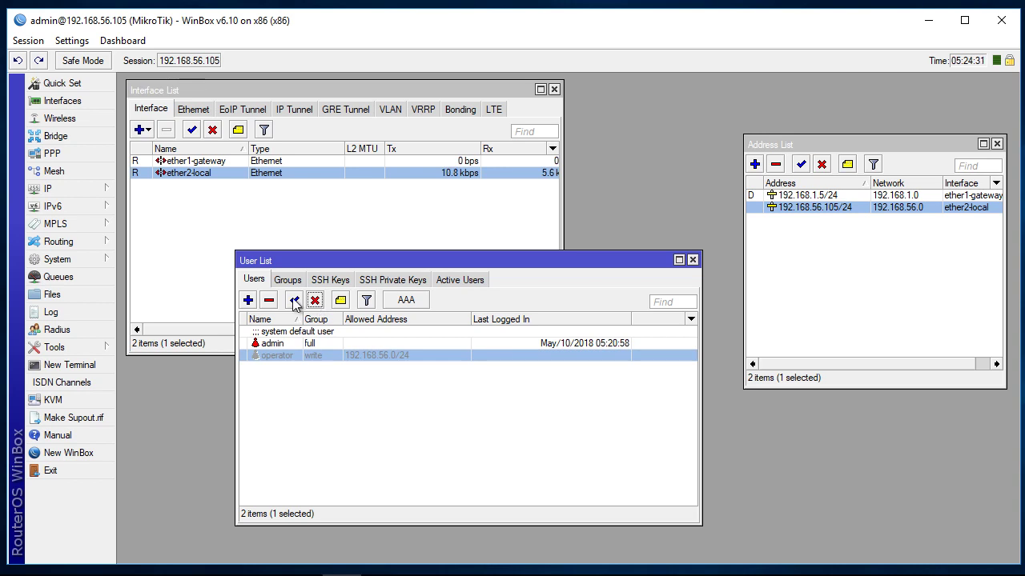
left_click(294, 302)
double_click(287, 352)
left_click(492, 285)
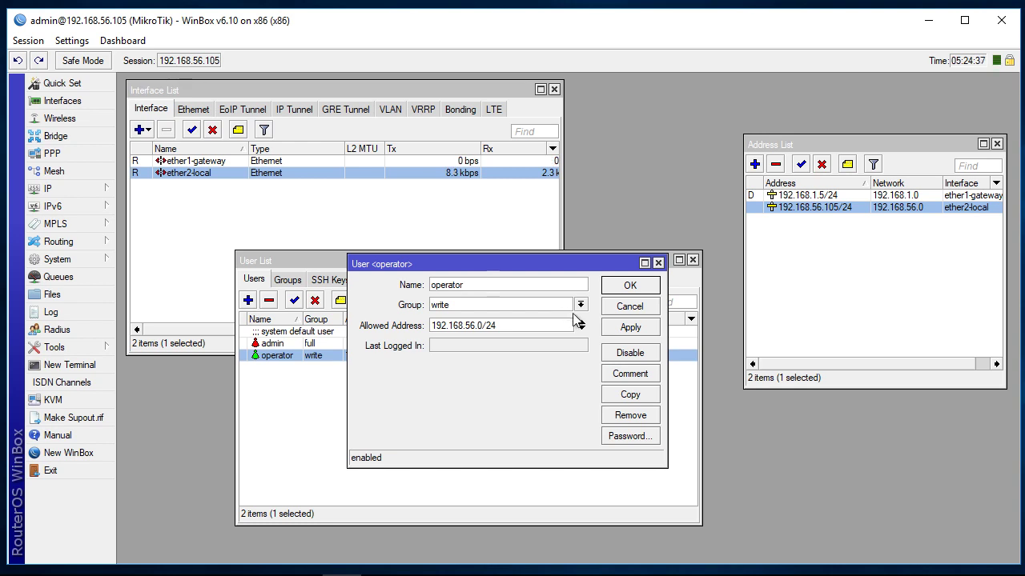
Step: Open and cancel the operator's password change twice, then close its properties unchanged
left_click_drag(569, 264, 558, 277)
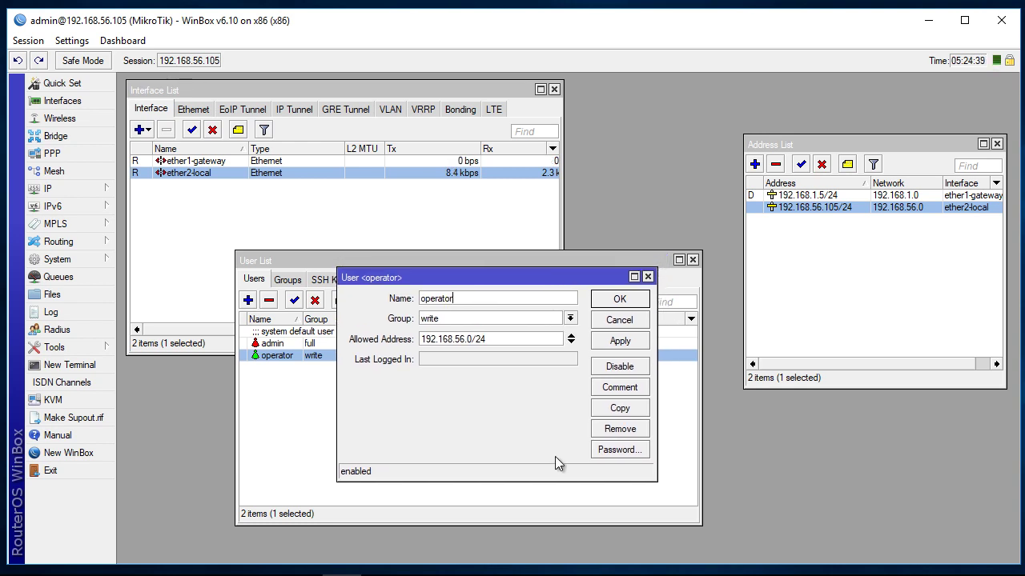
left_click(616, 453)
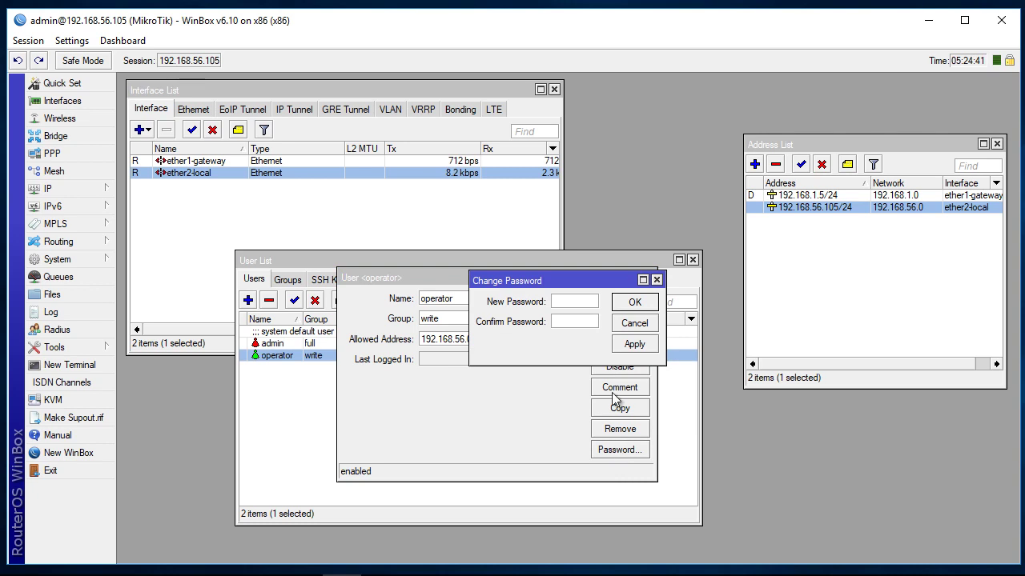
left_click(632, 324)
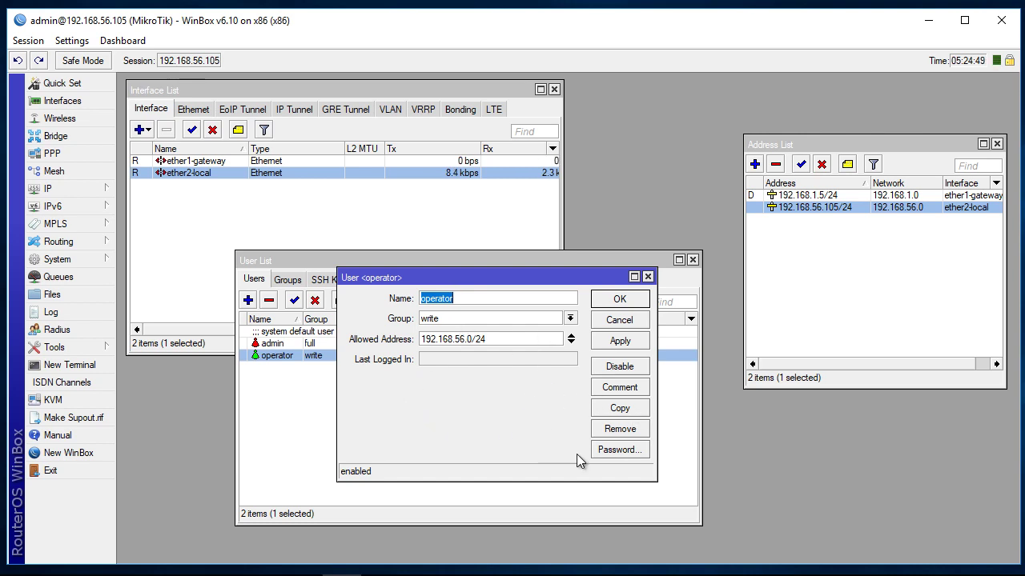
left_click(607, 450)
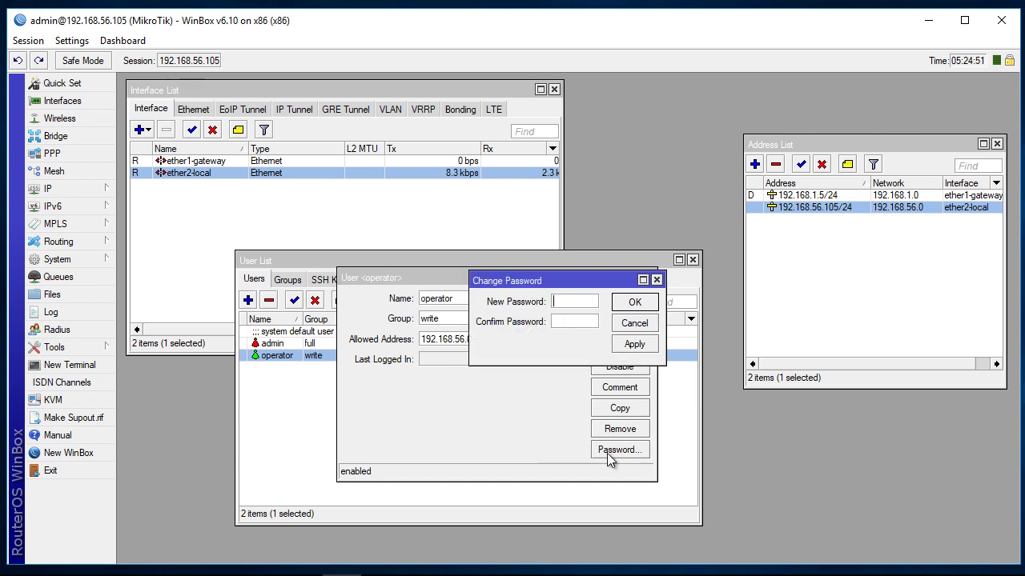
left_click(635, 323)
left_click(650, 278)
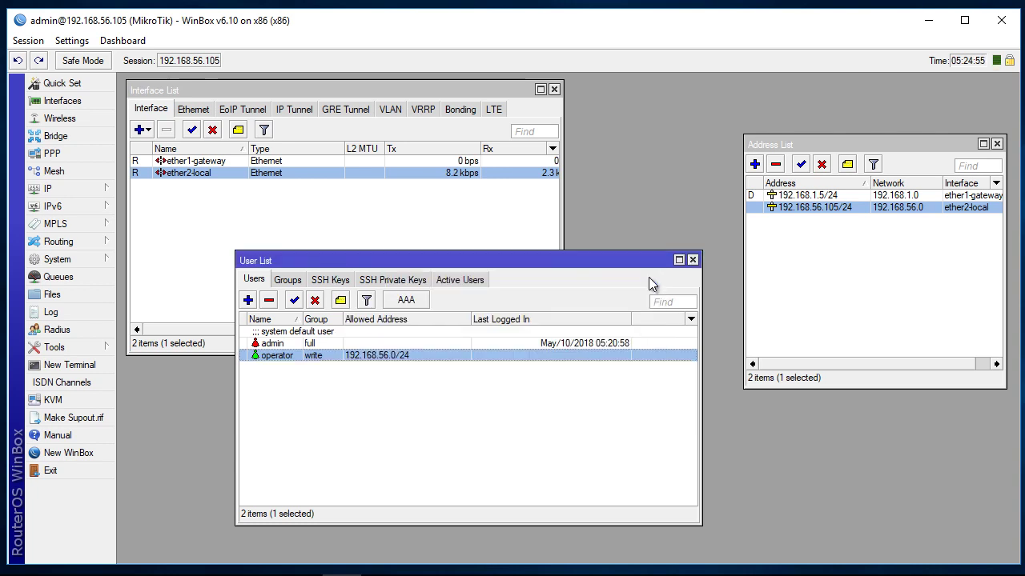
left_click(288, 355)
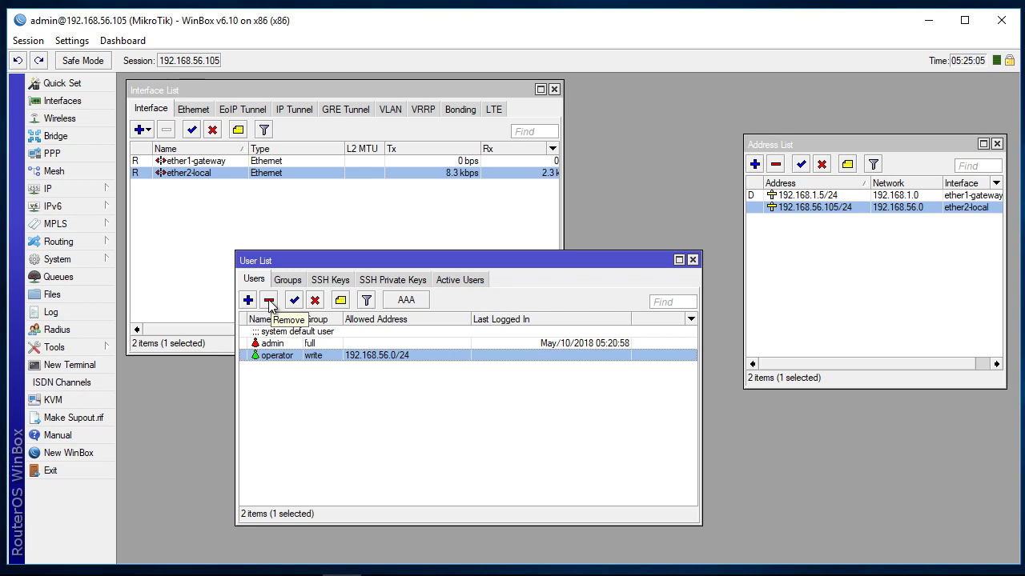
Step: Remove the operator user, close Address List and Interface List, and move User List top-left
left_click(269, 302)
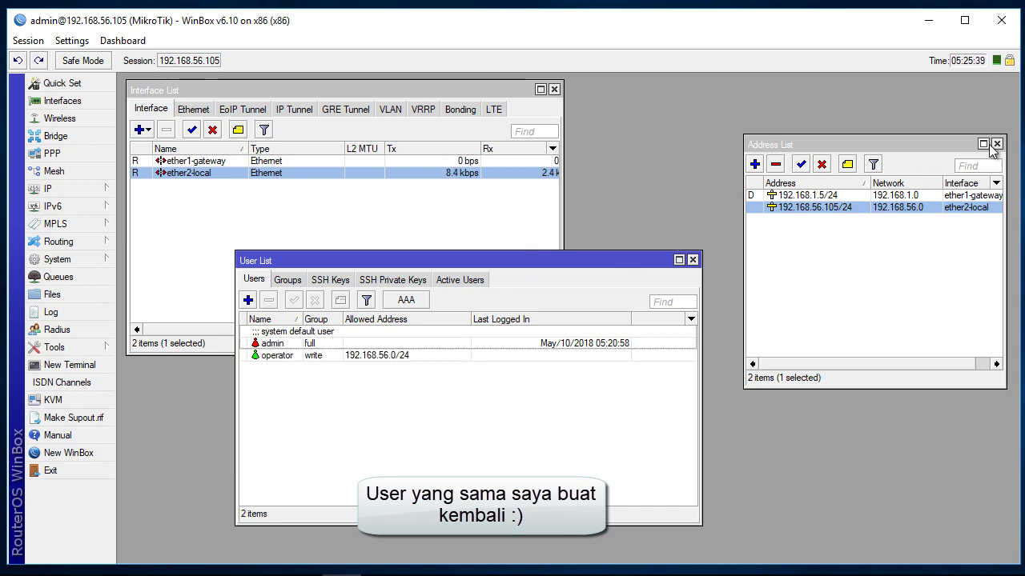
left_click(996, 144)
left_click(554, 89)
left_click_drag(524, 262, 411, 87)
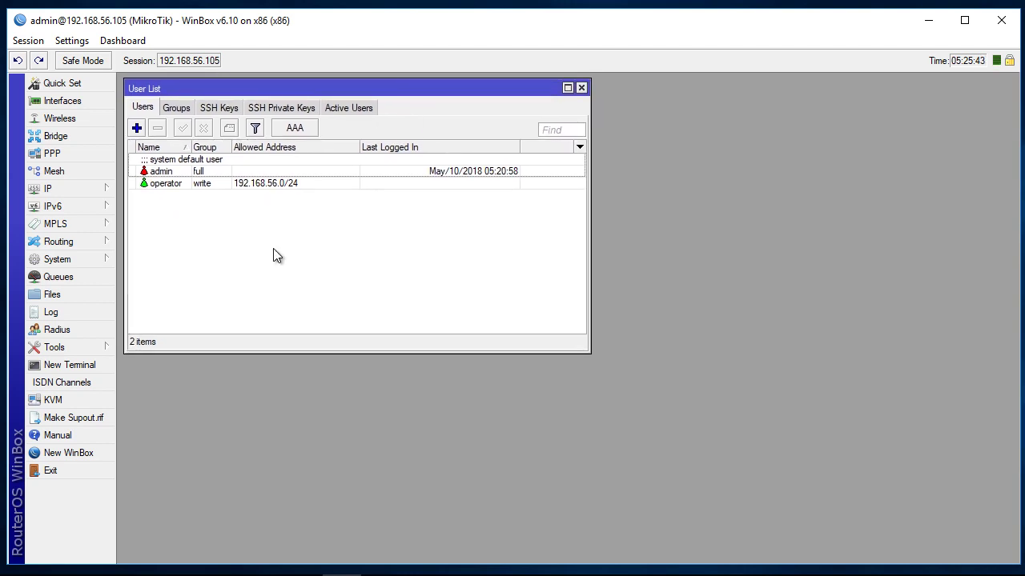
Step: Open a new terminal and list the /user subcommands, then erase the line
left_click(71, 371)
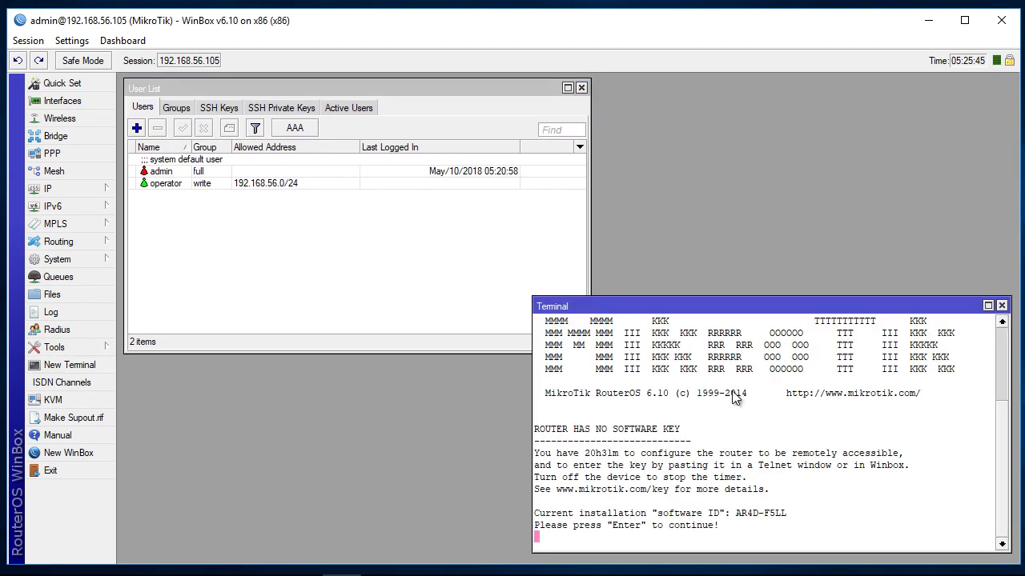
key("Return")
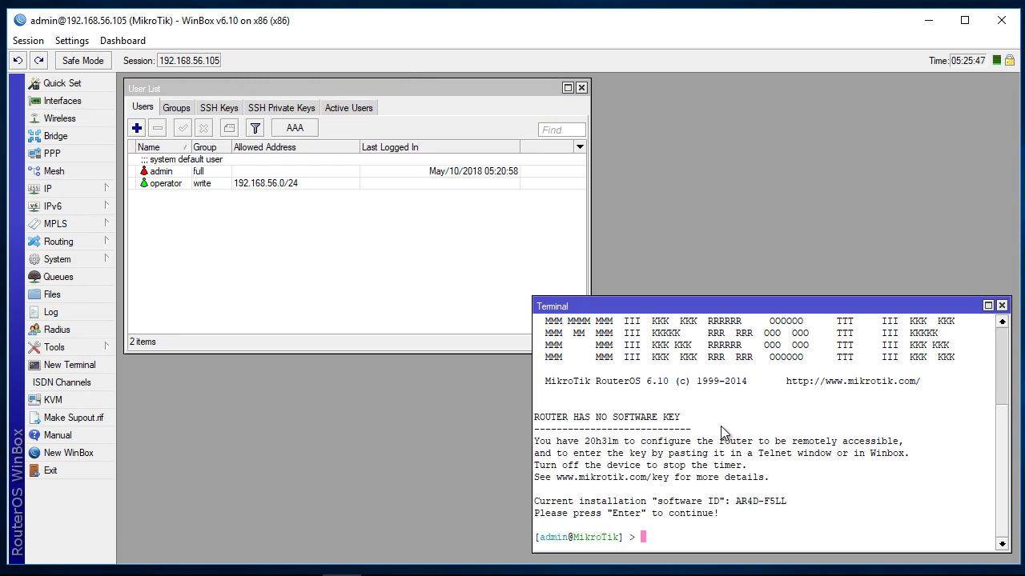
type("/user")
key("Tab")
key("Tab")
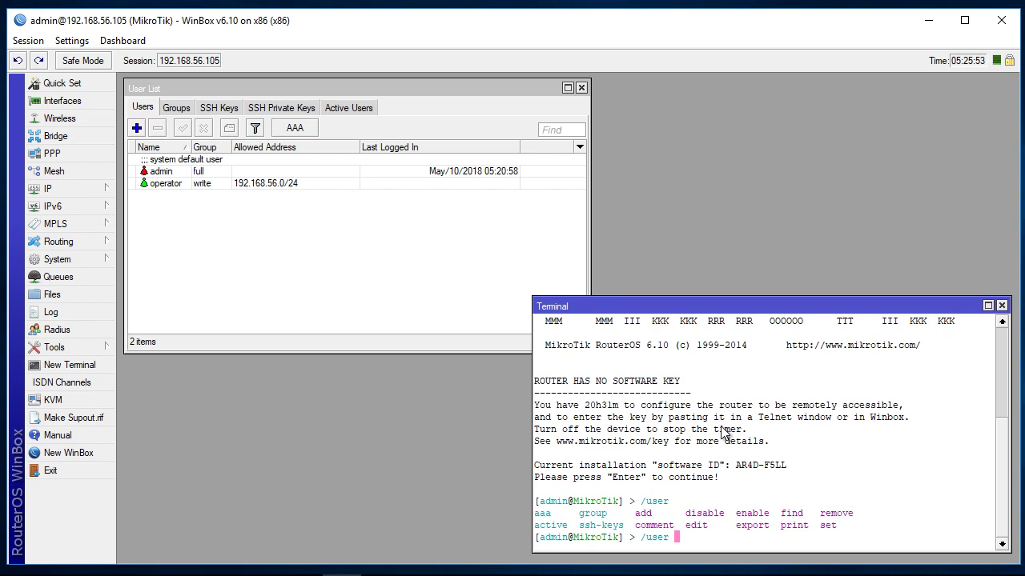
key("BackSpace")
key("BackSpace")
key("BackSpace")
key("BackSpace")
key("BackSpace")
key("BackSpace")
Step: Type '/user add name=' with the test user's name, using Tab to show available arguments
type("/user")
key("Tab")
key("Tab")
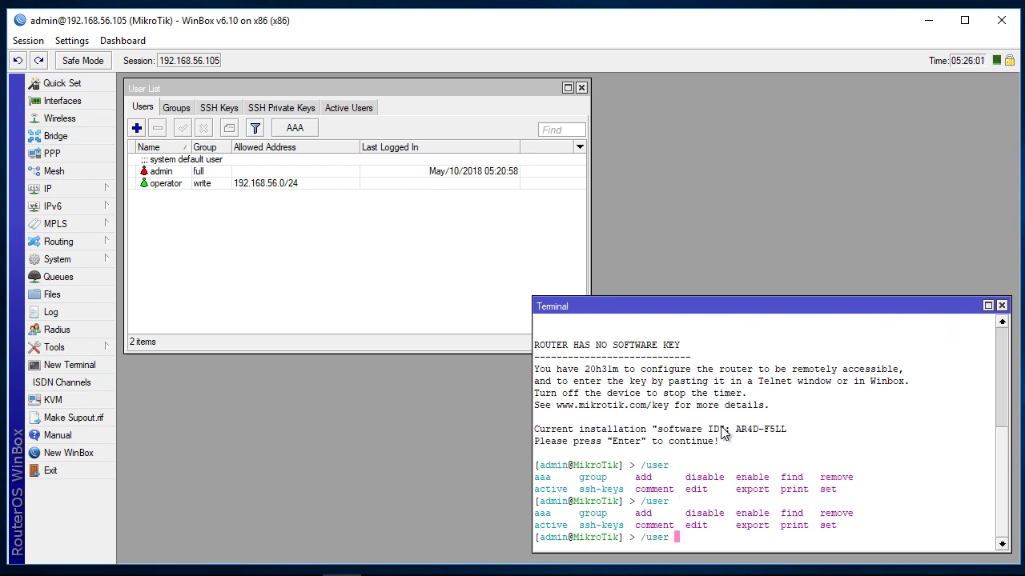
type("add")
key("Tab")
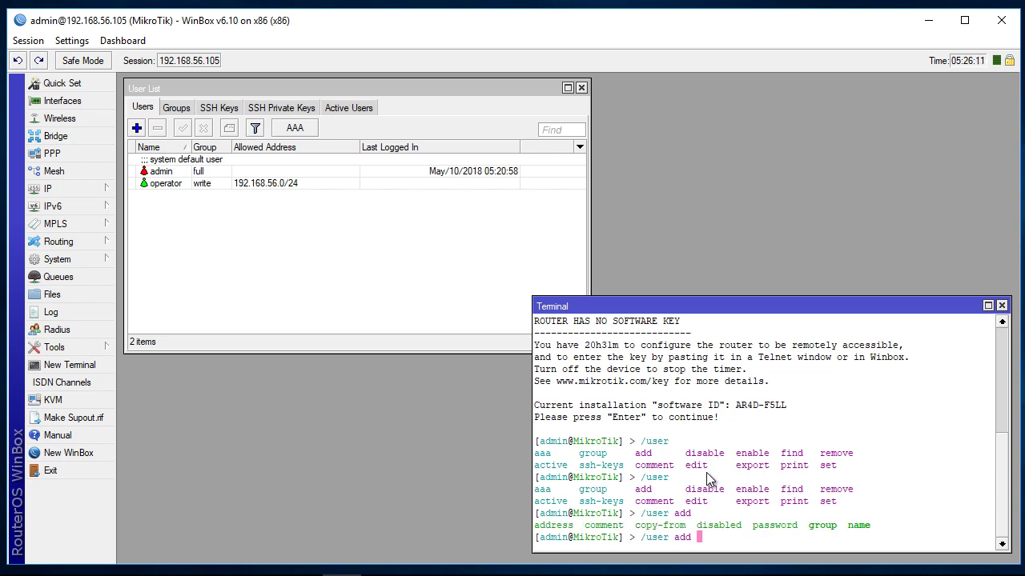
type("name=henri")
key("Tab")
key("Tab")
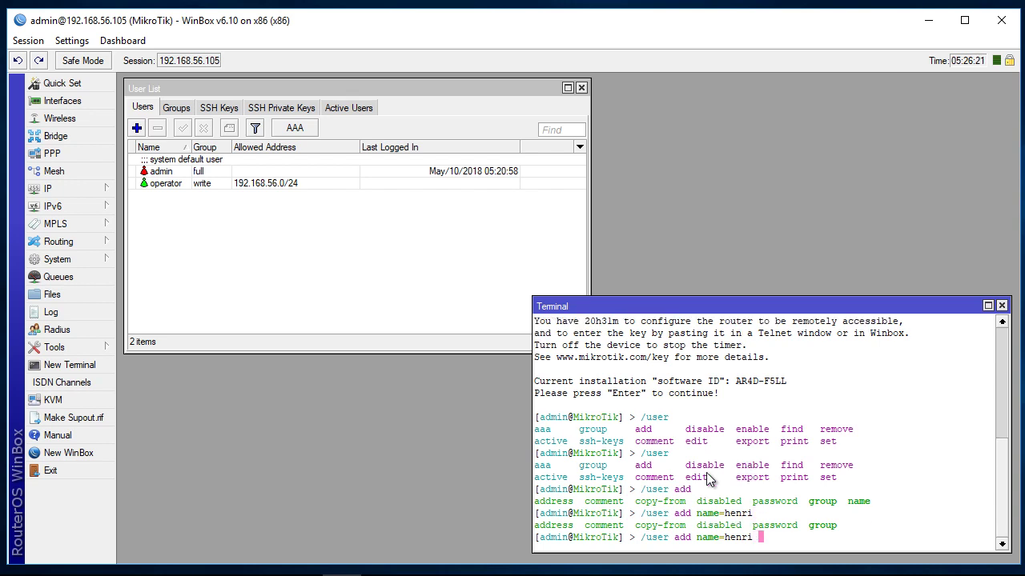
Step: Complete the /user add command with the test user's password, an allowed address and group=write, then run it
key("Tab")
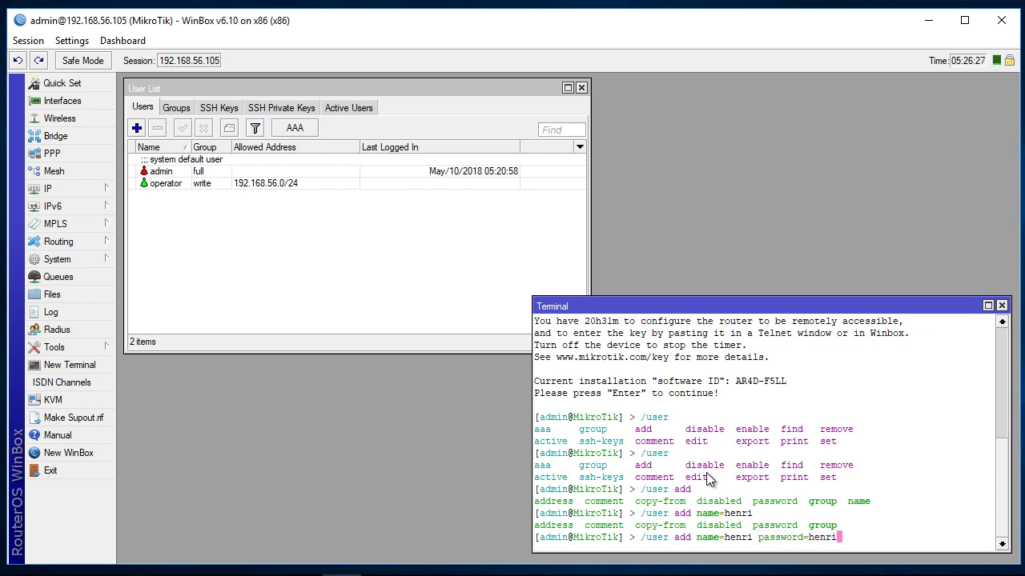
key("Tab")
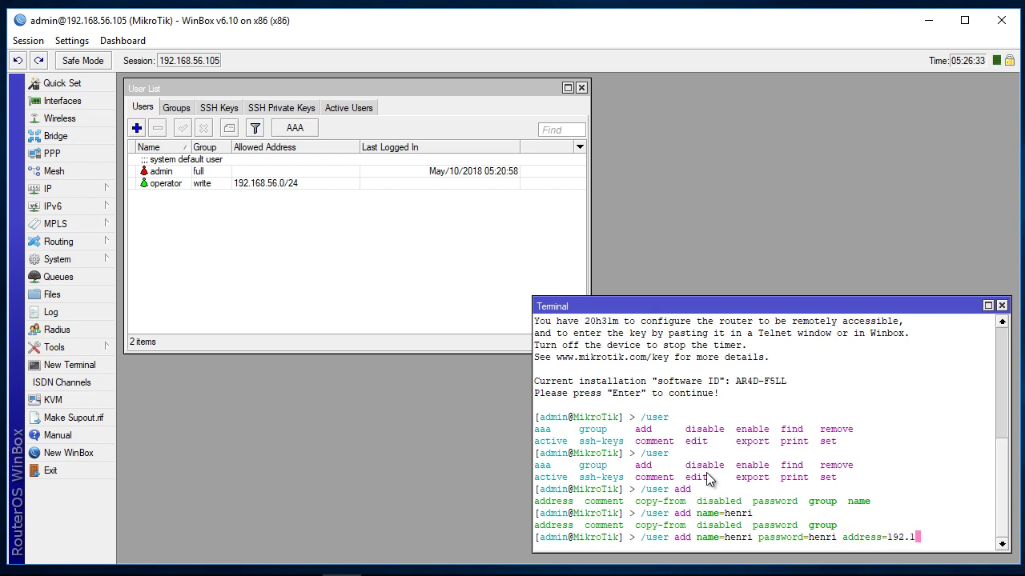
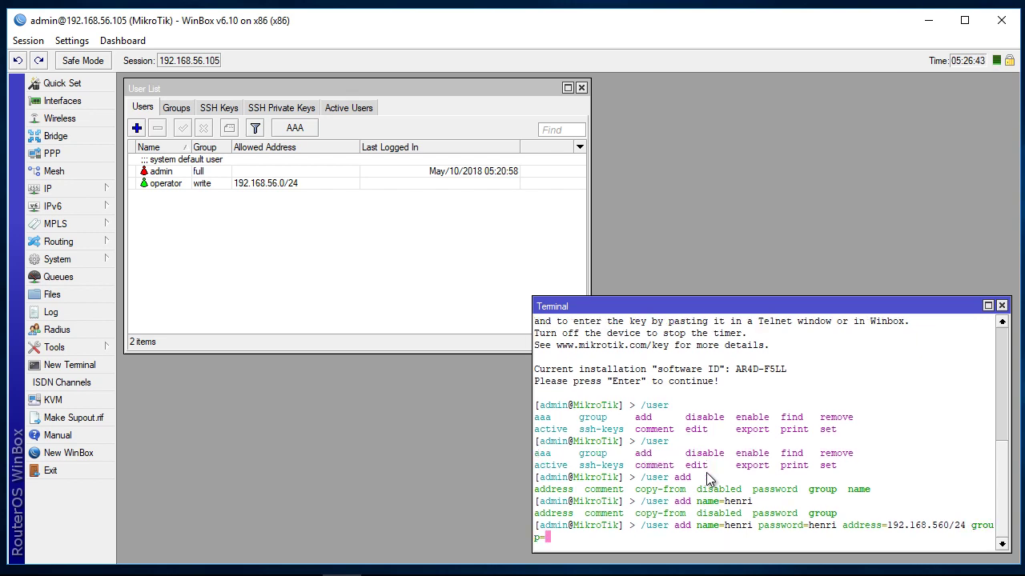
key("Return")
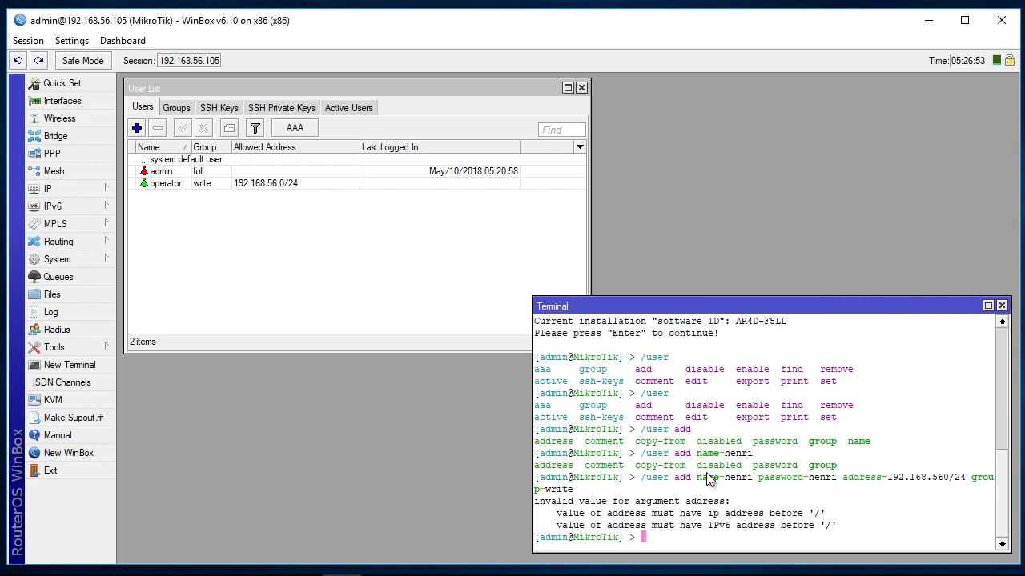
Step: Correct the allowed address to 192.168.56.0/24 and rerun the add-user command
key("Up")
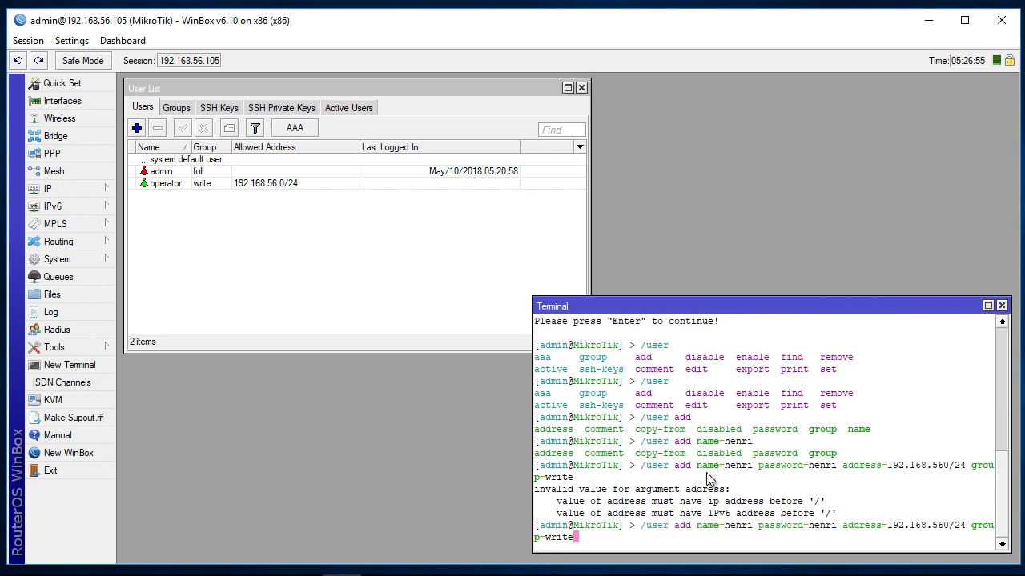
key("Left")
key("Left")
key("Left")
key("Left")
key("Left")
key("Left")
key("Left")
key("Left")
key("Left")
key("Left")
key("Left")
key("Left")
key("Left")
key("Left")
key("Left")
key("Left")
type(".")
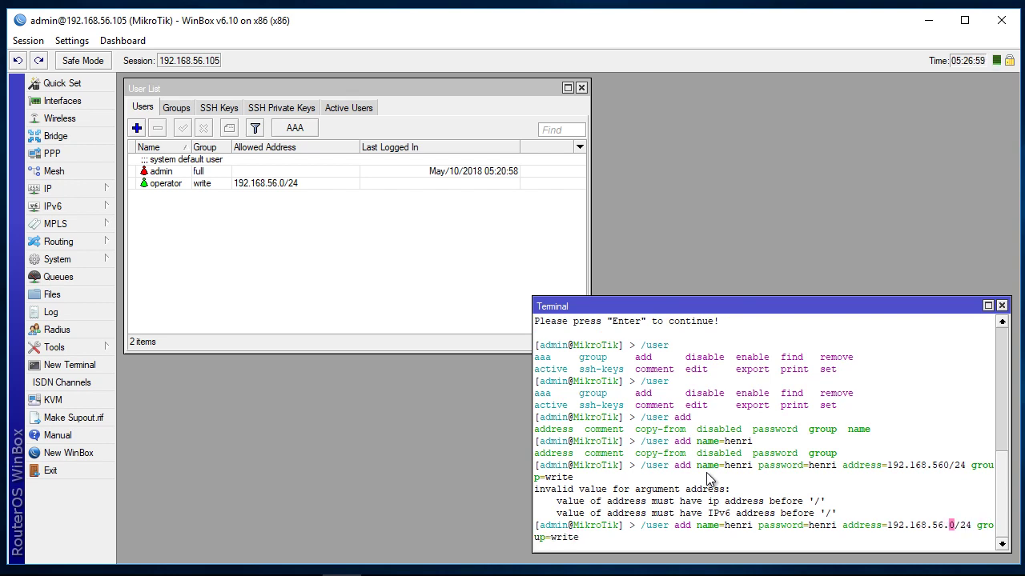
key("Return")
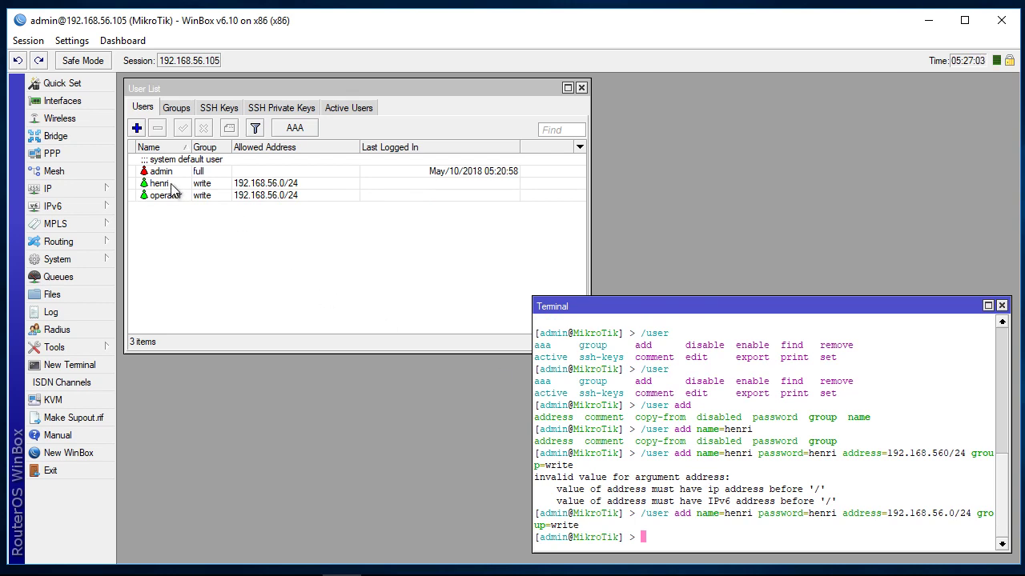
Step: Delete the test user with a /user remove command in Terminal
left_click(173, 186)
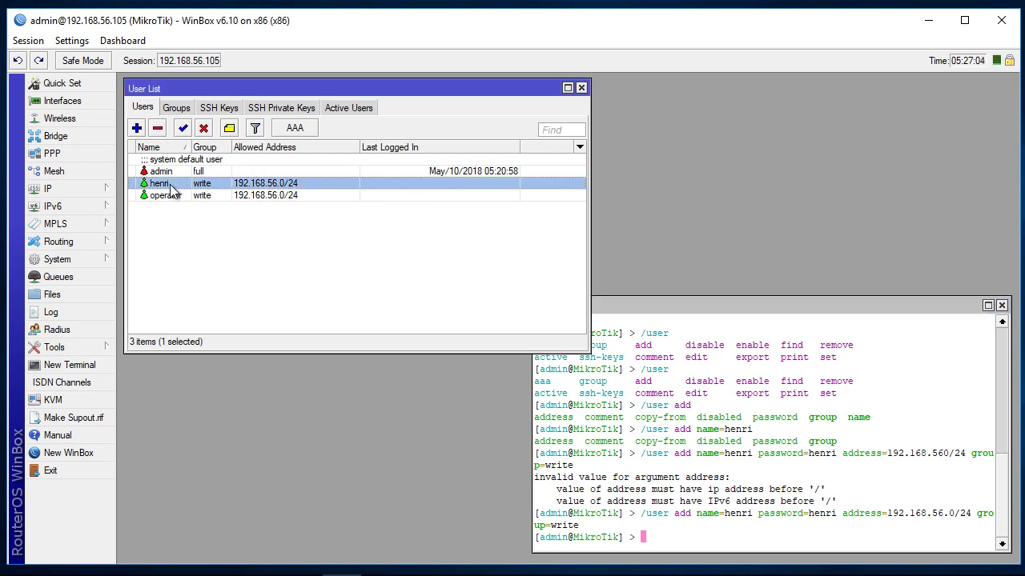
left_click(797, 313)
type("/user re")
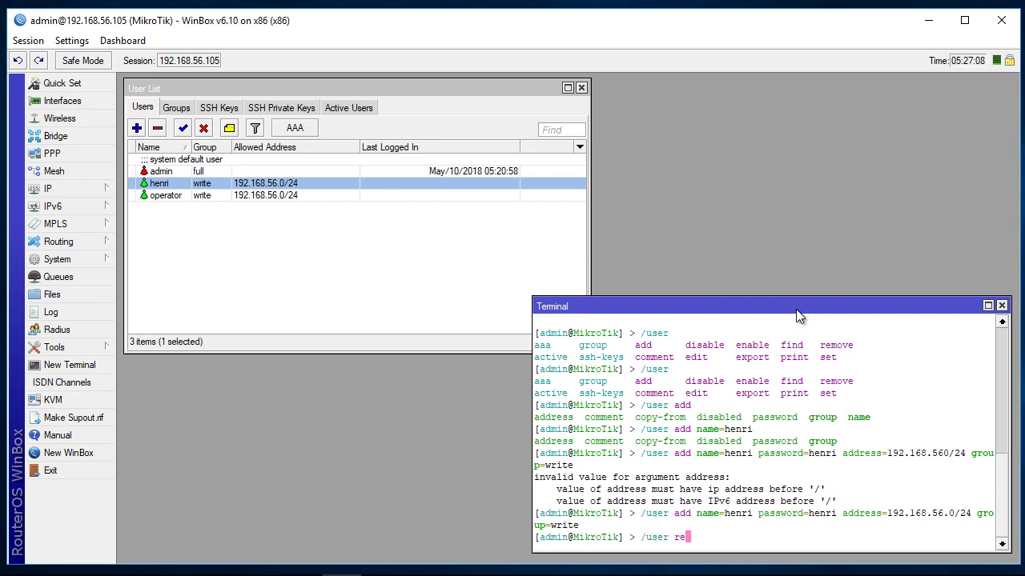
key("Tab")
key("Tab")
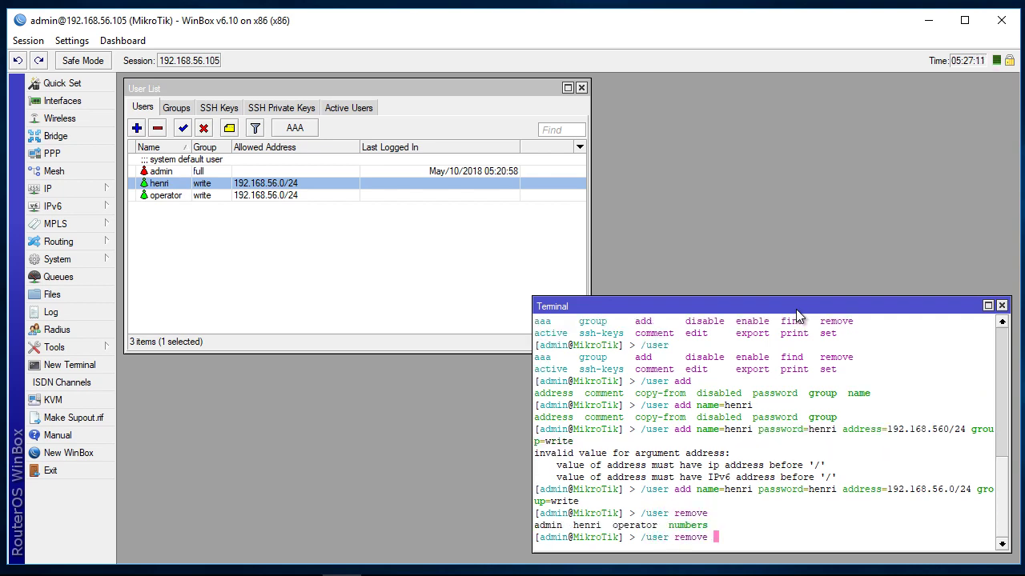
type("henri")
key("Return")
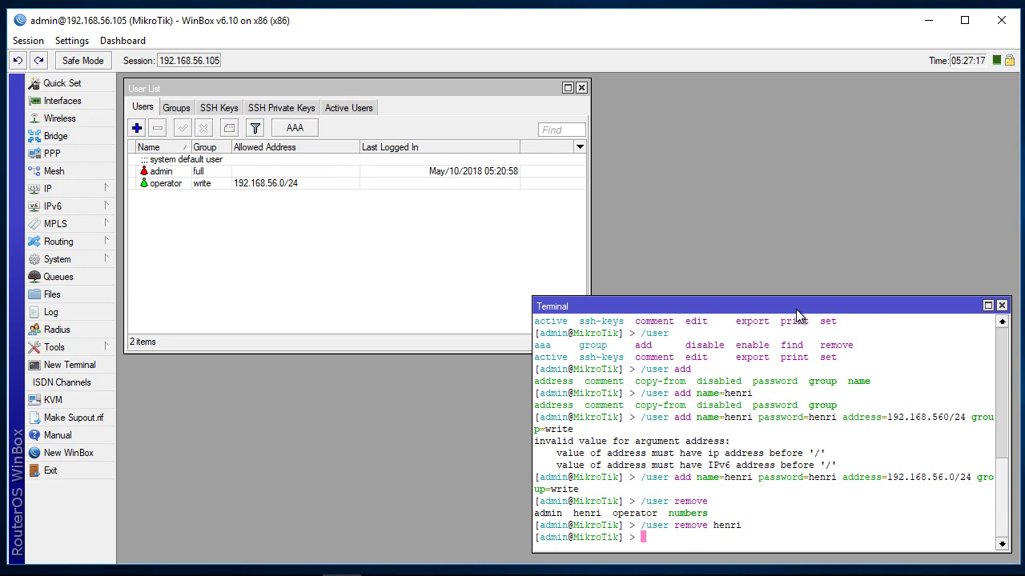
Step: Return to the User List to confirm only admin and operator remain
left_click(418, 233)
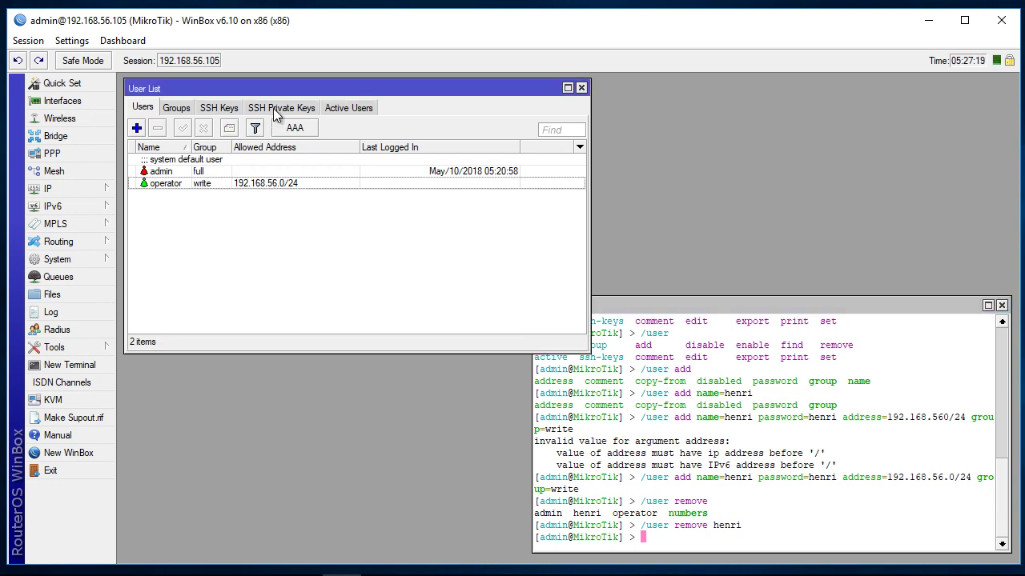
left_click(720, 303)
left_click(352, 225)
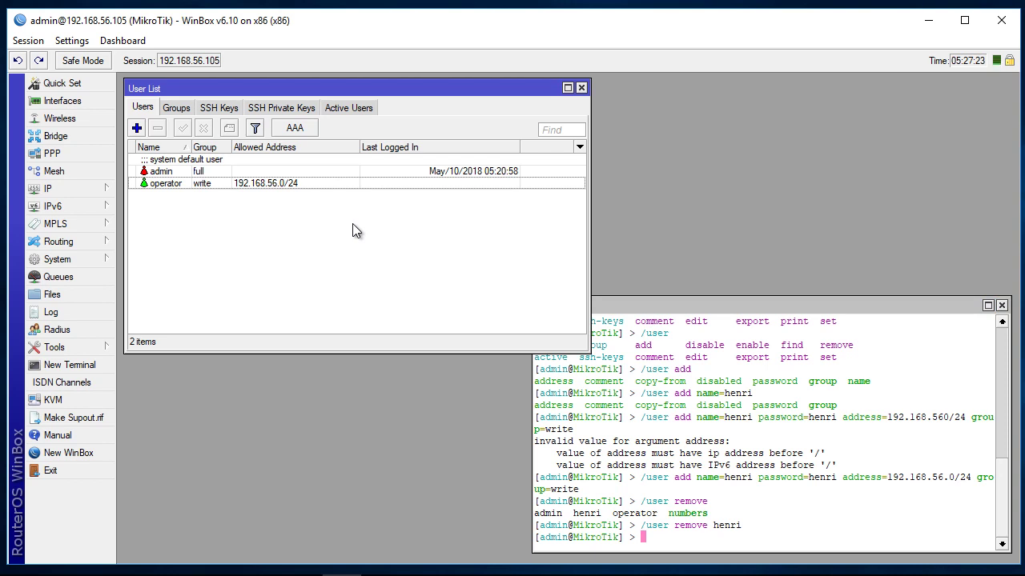